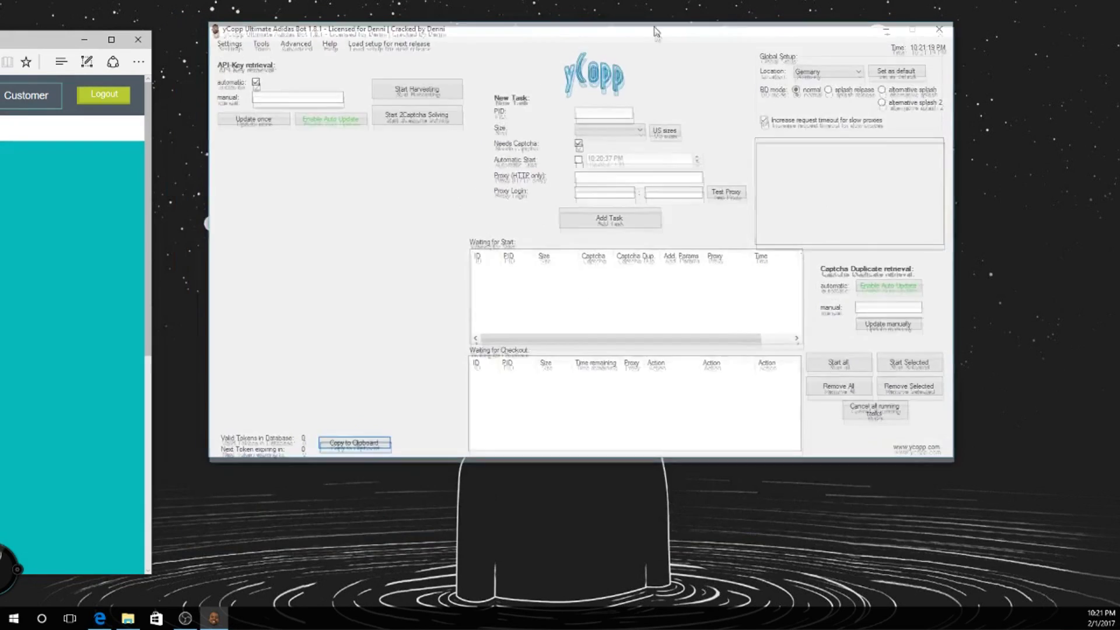
- Reposition the bot window on the desktop and start captcha harvesting
{"action": "left_click_drag", "start_coordinate": [653, 33], "coordinate": [646, 63]}
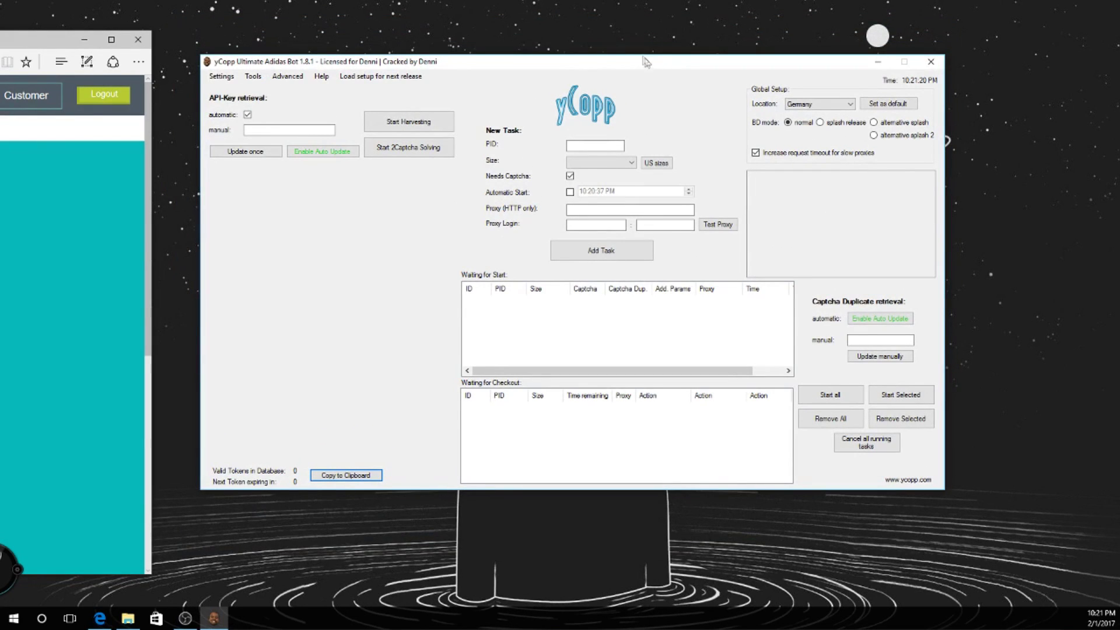
{"action": "left_click", "coordinate": [409, 121]}
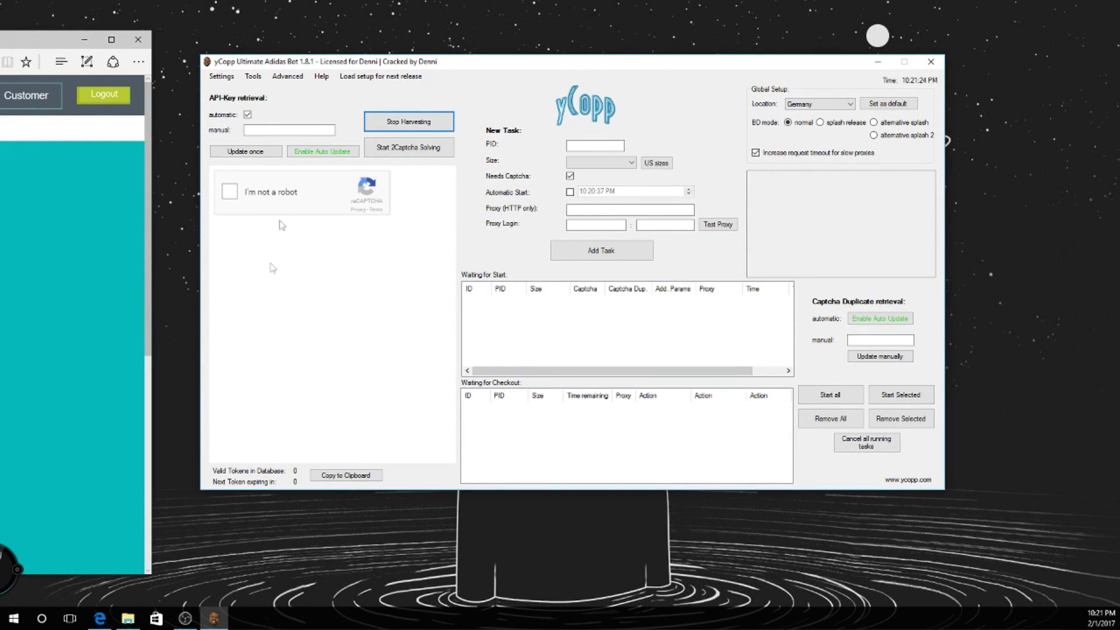
- Paste the 2Captcha API key into the 2Captcha setup and save it
{"action": "left_click", "coordinate": [140, 221]}
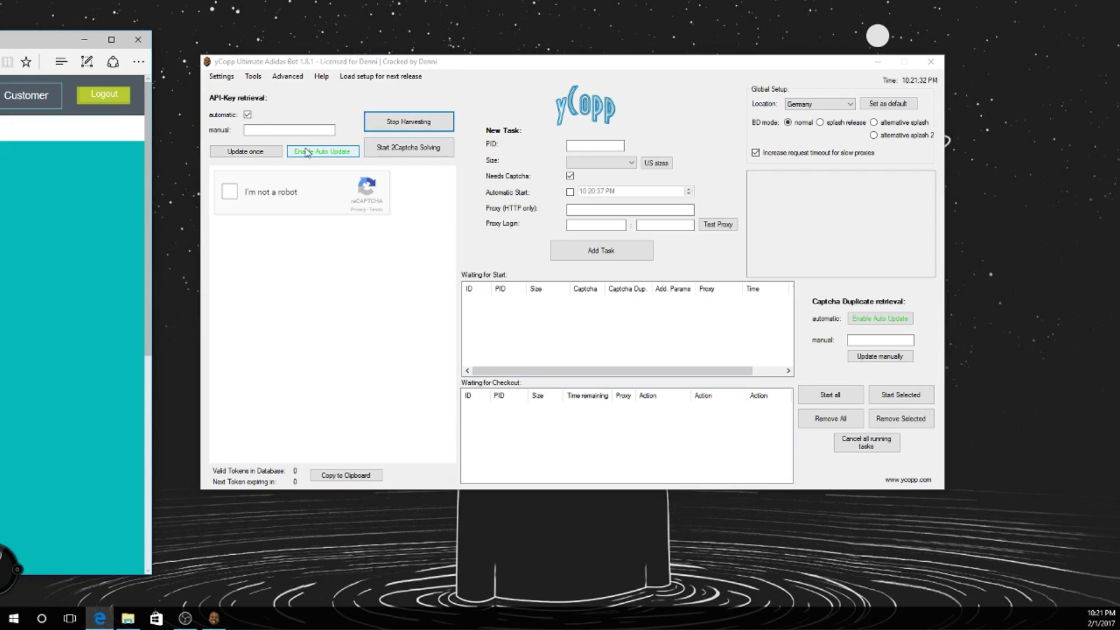
{"action": "left_click", "coordinate": [233, 82]}
{"action": "left_click", "coordinate": [223, 76]}
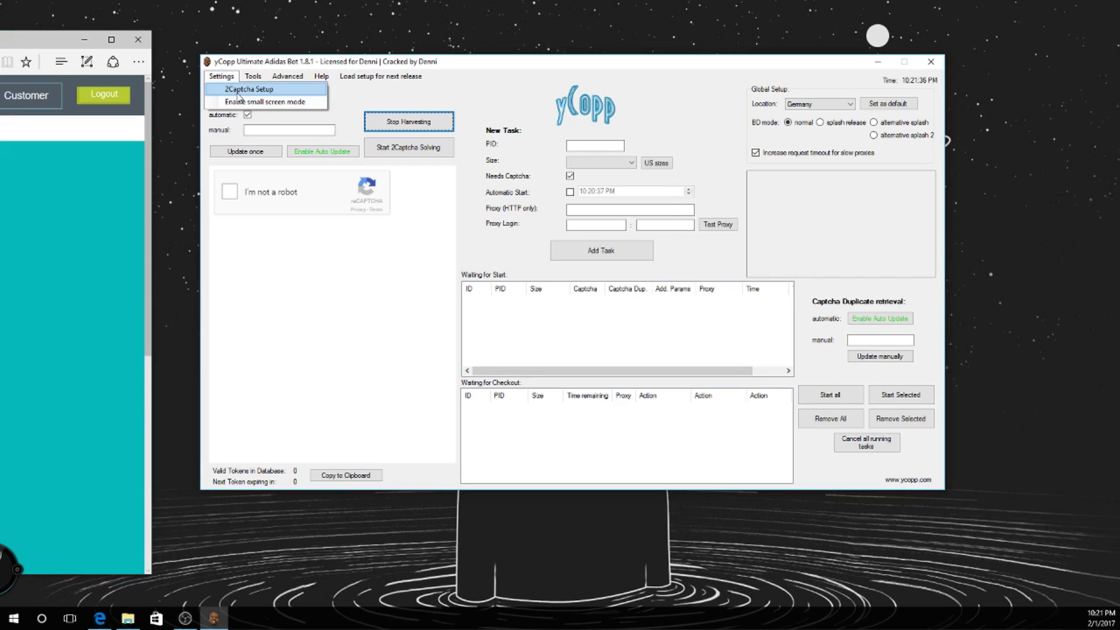
{"action": "left_click", "coordinate": [236, 87]}
{"action": "key", "text": "ctrl+v"}
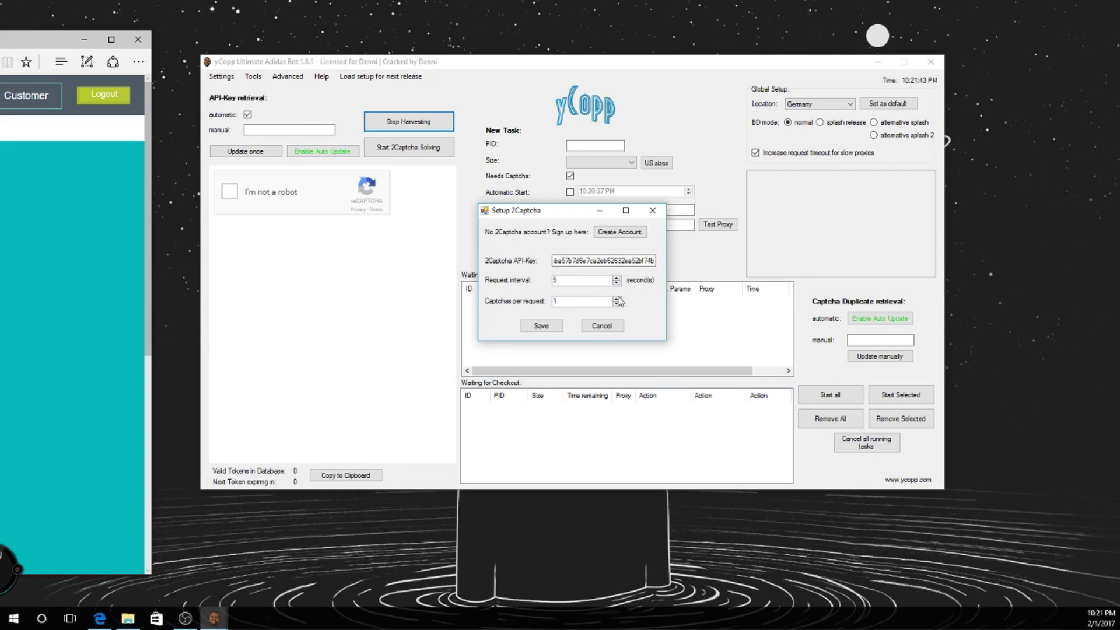
{"action": "left_click", "coordinate": [542, 326]}
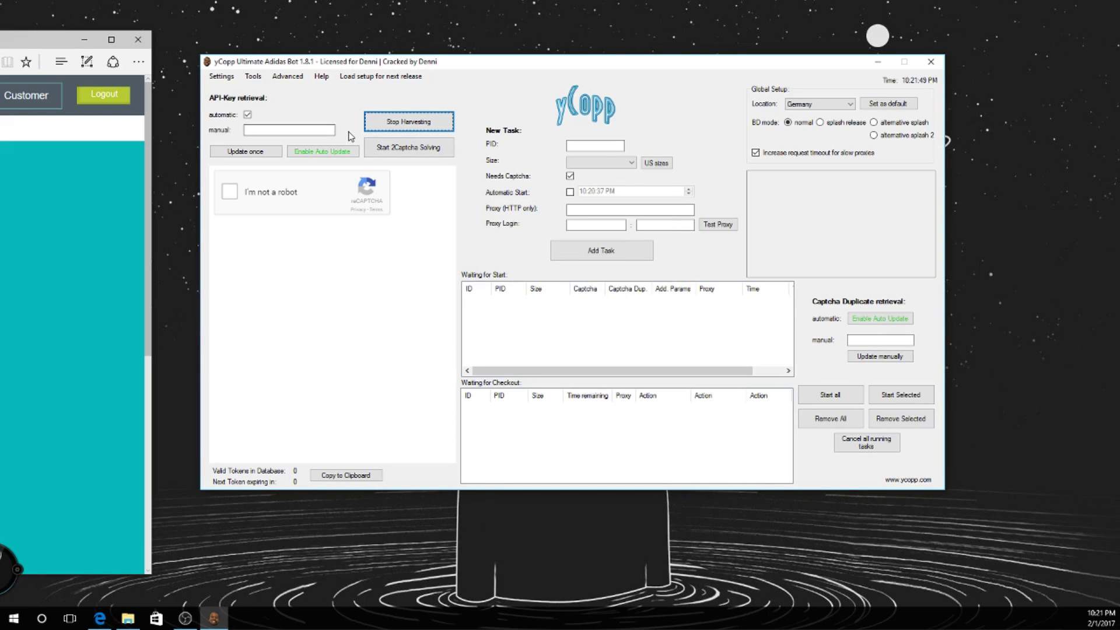
{"action": "left_click", "coordinate": [231, 77]}
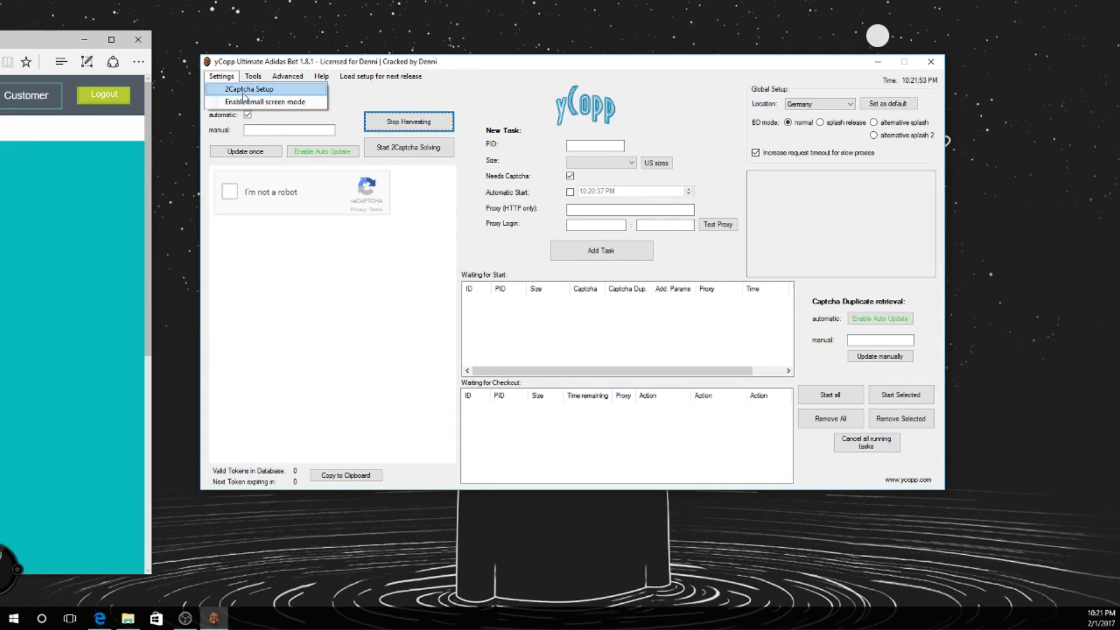
{"action": "left_click", "coordinate": [243, 93]}
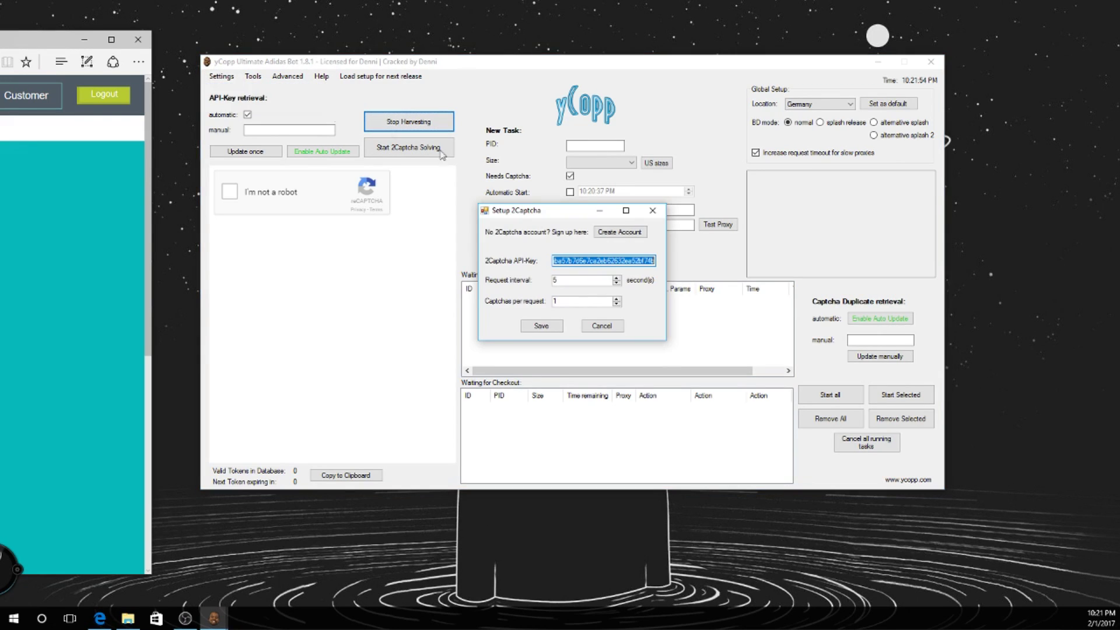
{"action": "left_click", "coordinate": [653, 210]}
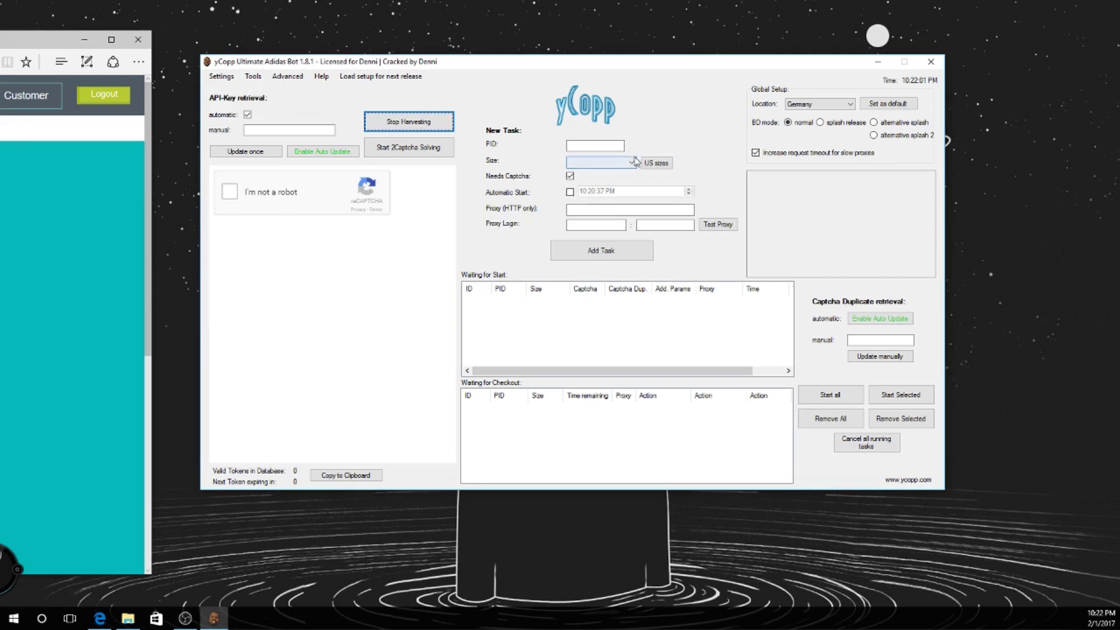
- Set the global location to United States and dismiss the API-key message
{"action": "left_click", "coordinate": [835, 111]}
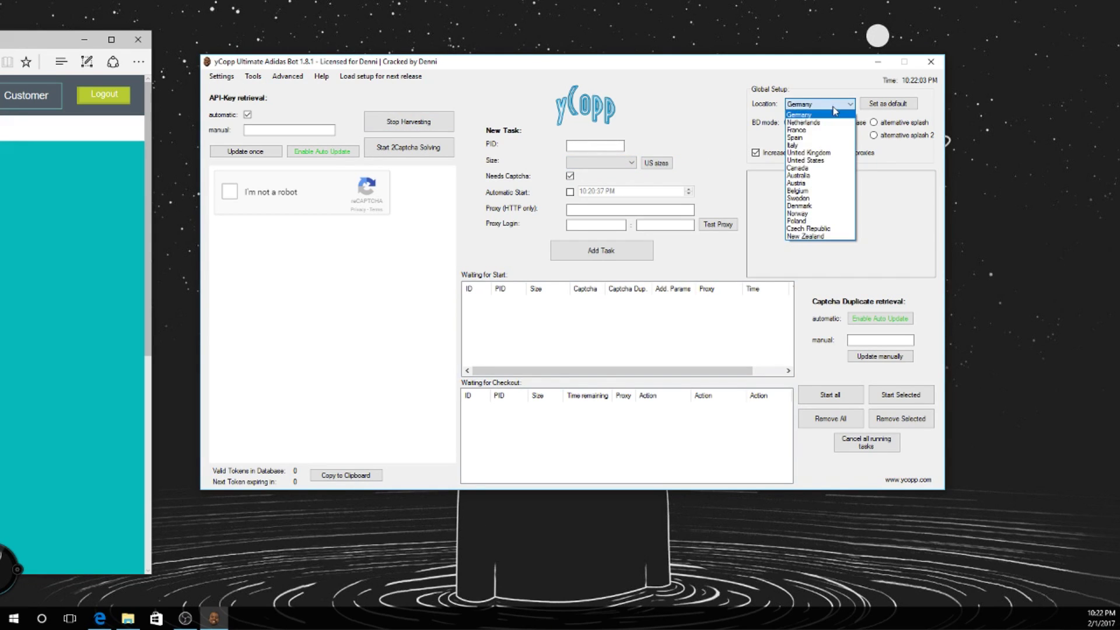
{"action": "left_click", "coordinate": [822, 167]}
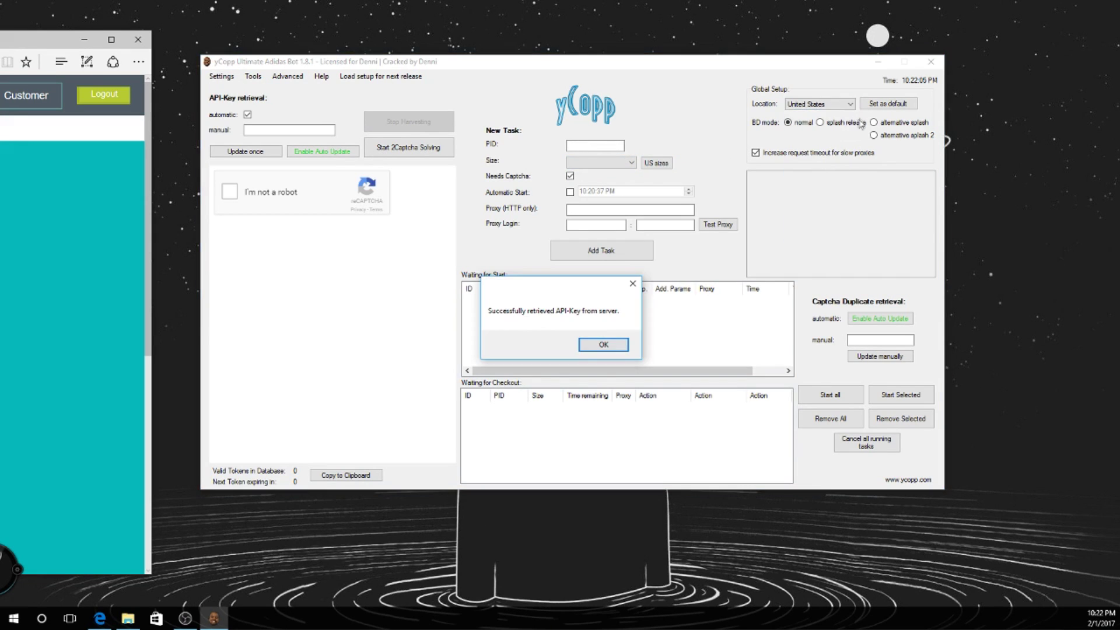
{"action": "left_click", "coordinate": [615, 345]}
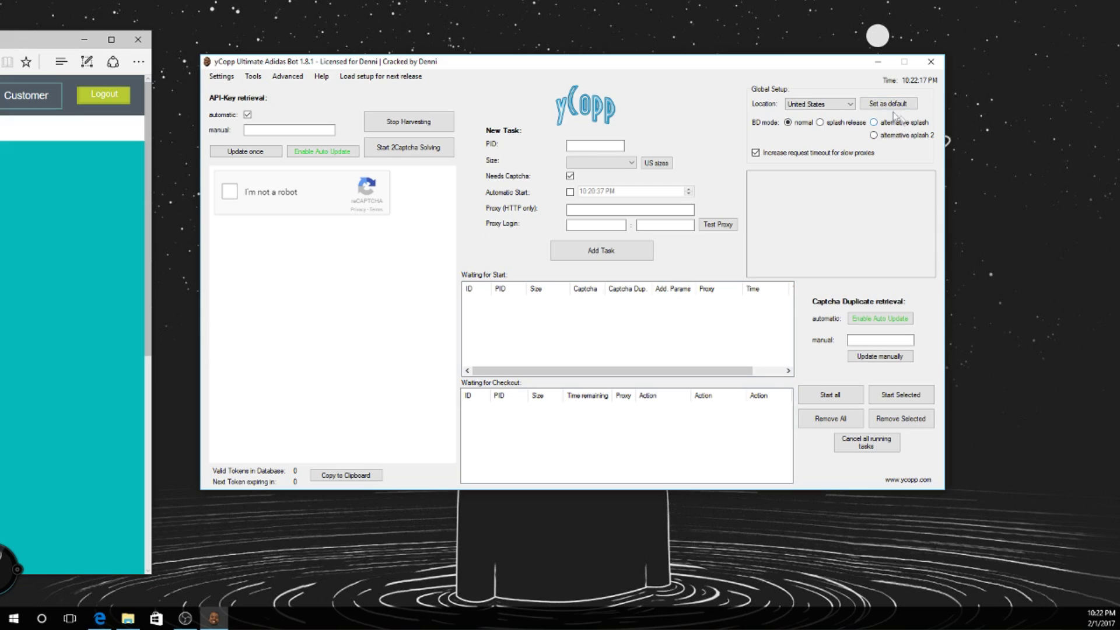
- Open the Splash Page Brute Forcer and bring up its proxy purchase page
{"action": "left_click", "coordinate": [235, 78]}
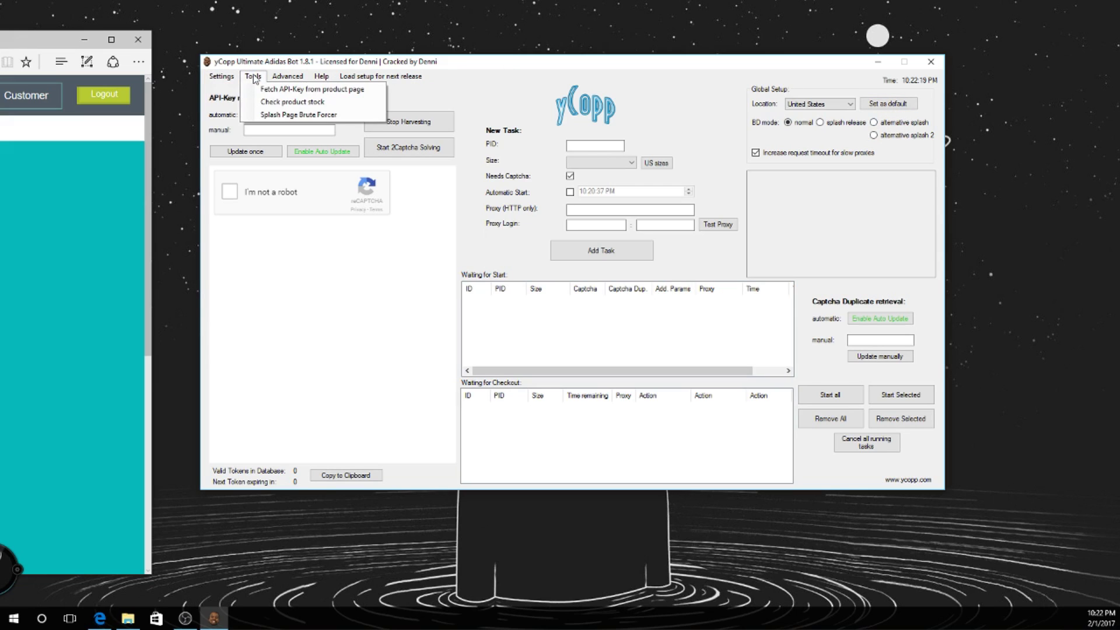
{"action": "mouse_move", "coordinate": [253, 77]}
{"action": "left_click", "coordinate": [274, 111]}
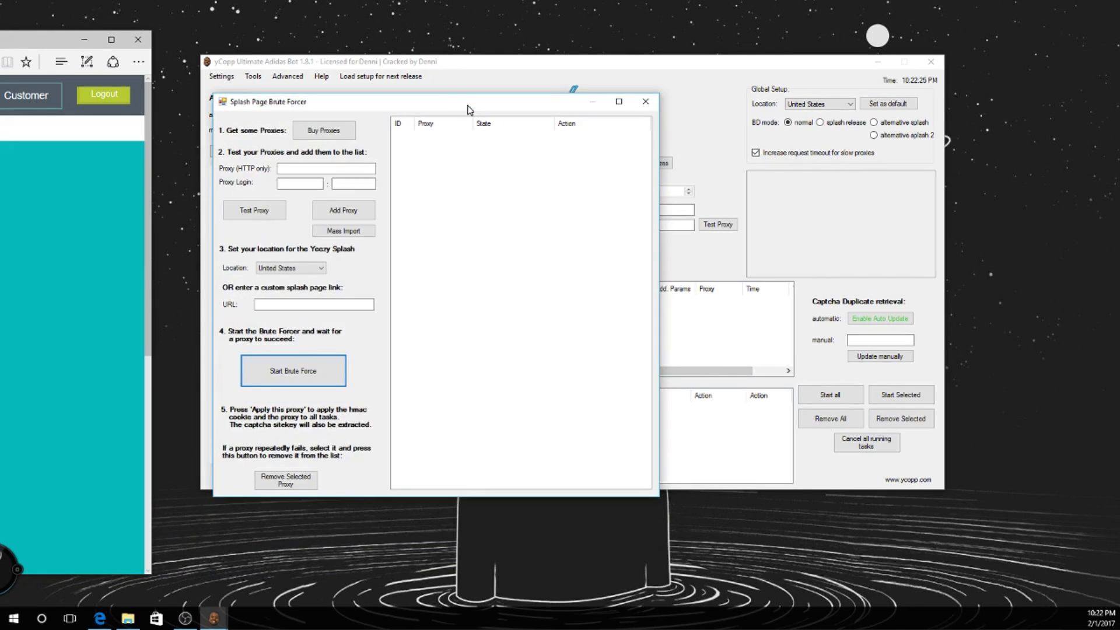
{"action": "left_click", "coordinate": [315, 185]}
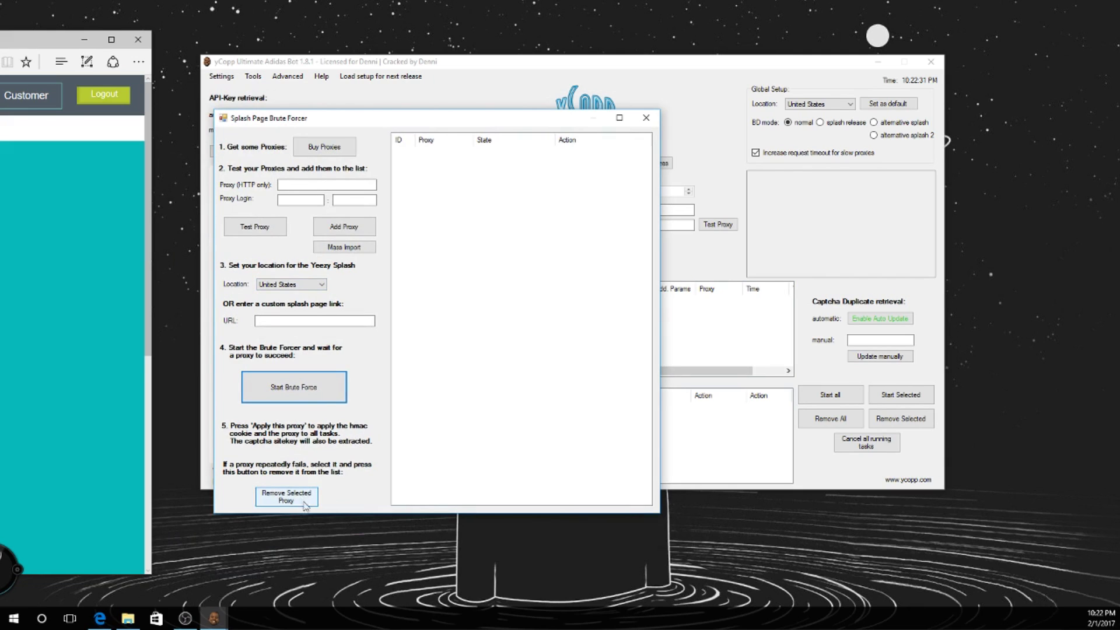
{"action": "left_click", "coordinate": [434, 251]}
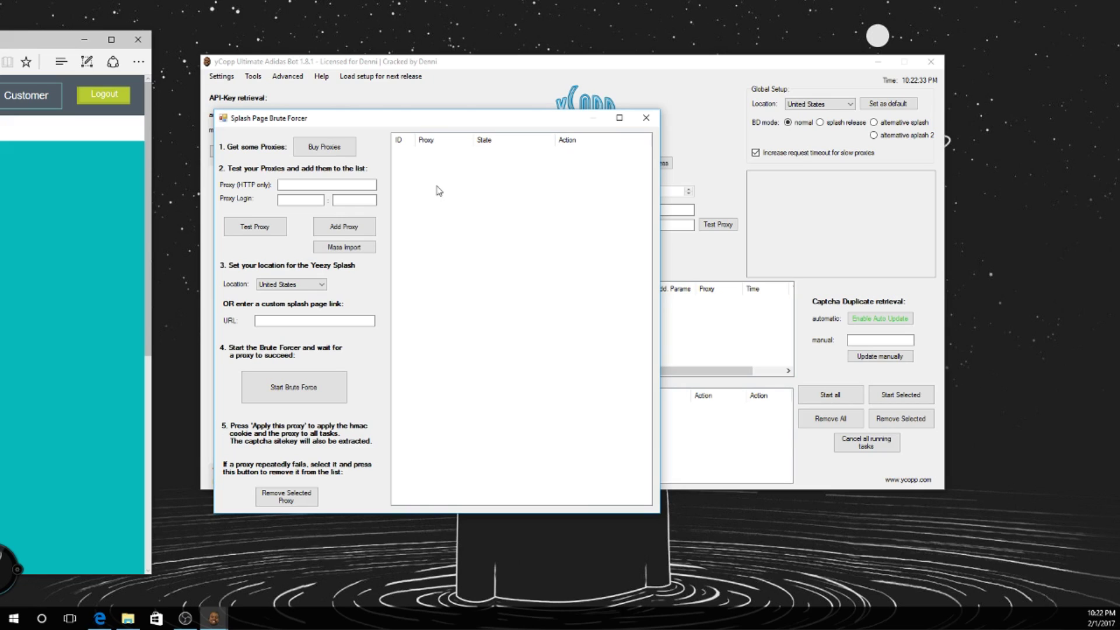
{"action": "left_click", "coordinate": [324, 147]}
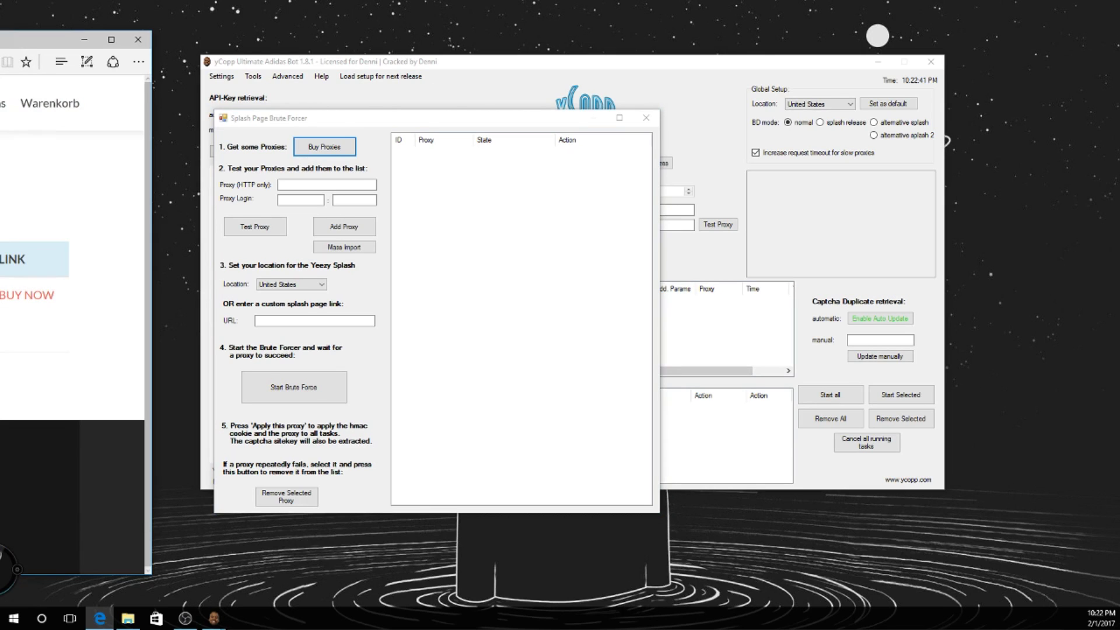
{"action": "left_click", "coordinate": [419, 244]}
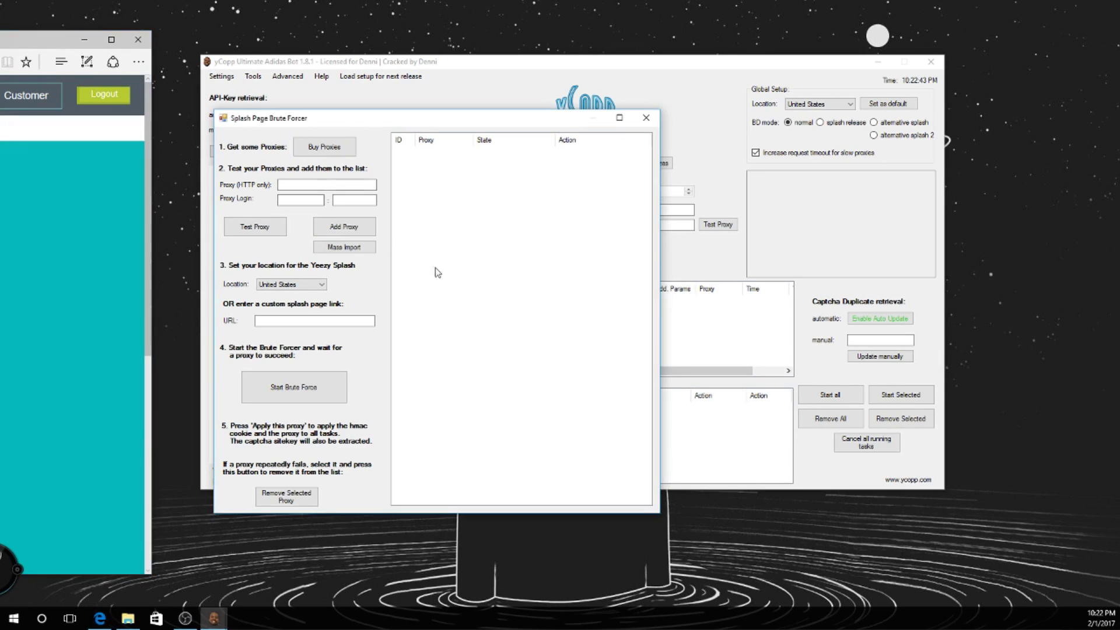
- Examine the brute forcer's options for adding a proxy, mass importing proxies and entering a custom splash link, and close the tool
{"action": "left_click", "coordinate": [349, 234]}
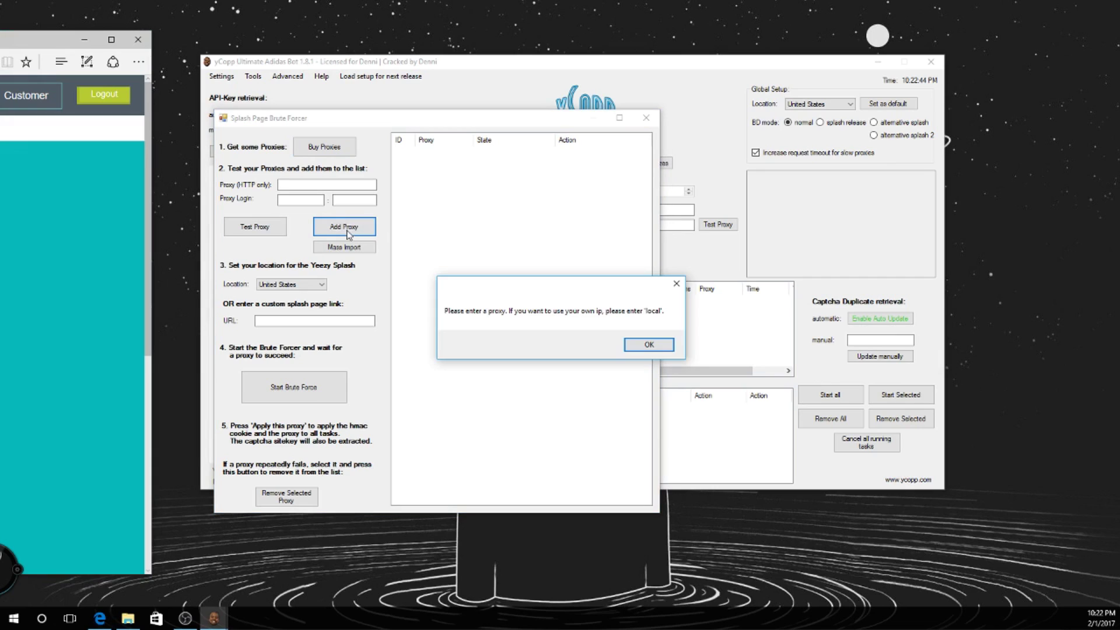
{"action": "left_click", "coordinate": [649, 345]}
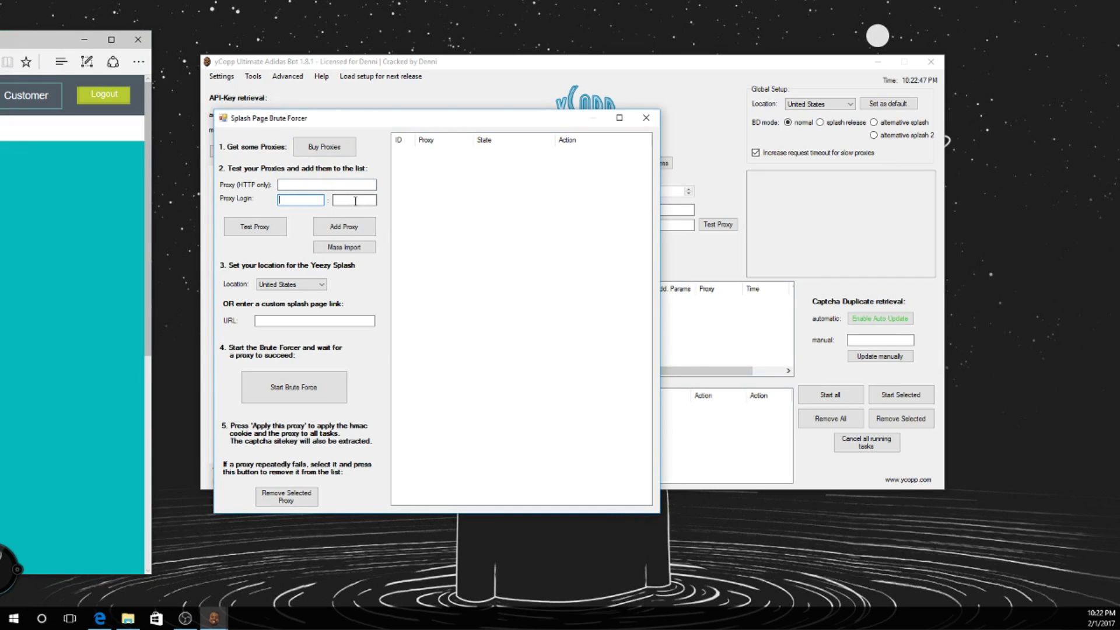
{"action": "left_click", "coordinate": [360, 248]}
{"action": "left_click", "coordinate": [639, 350]}
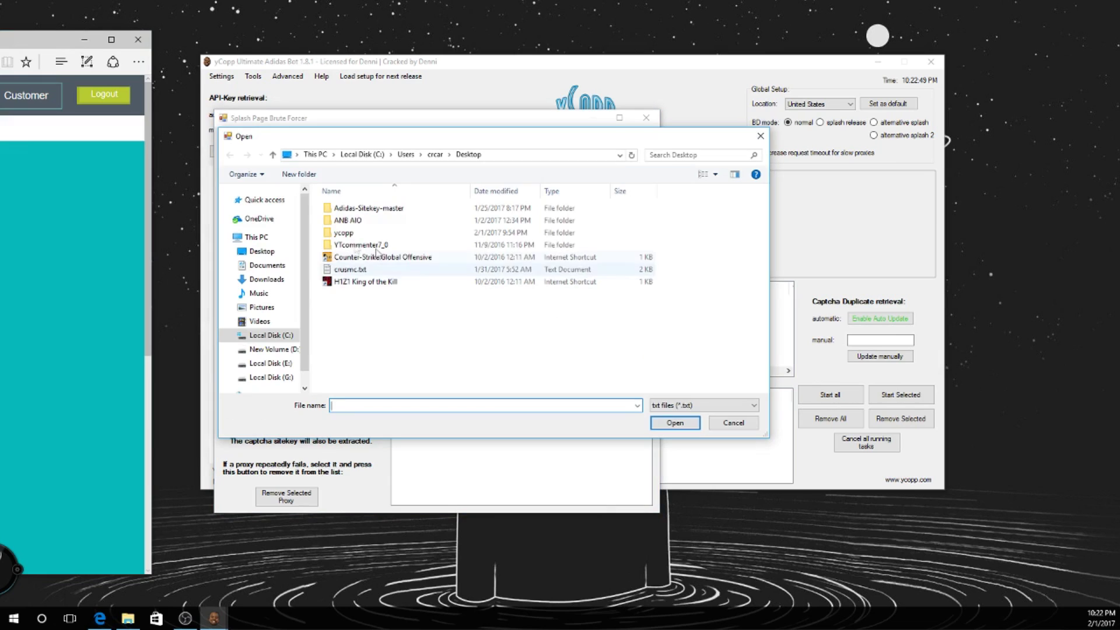
{"action": "left_click", "coordinate": [761, 133]}
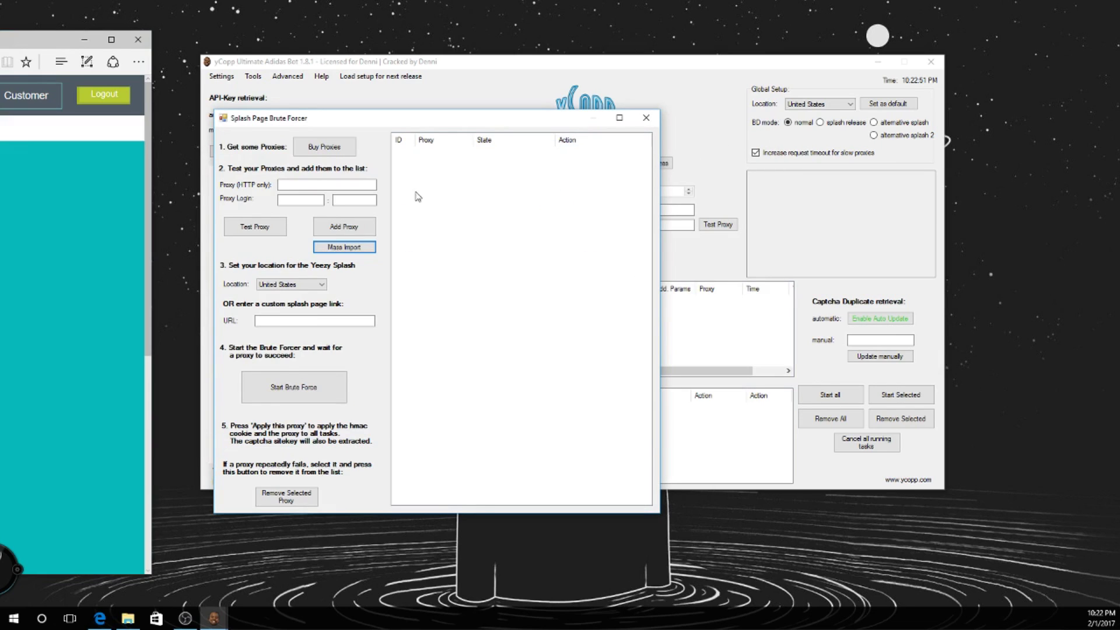
{"action": "left_click", "coordinate": [271, 320]}
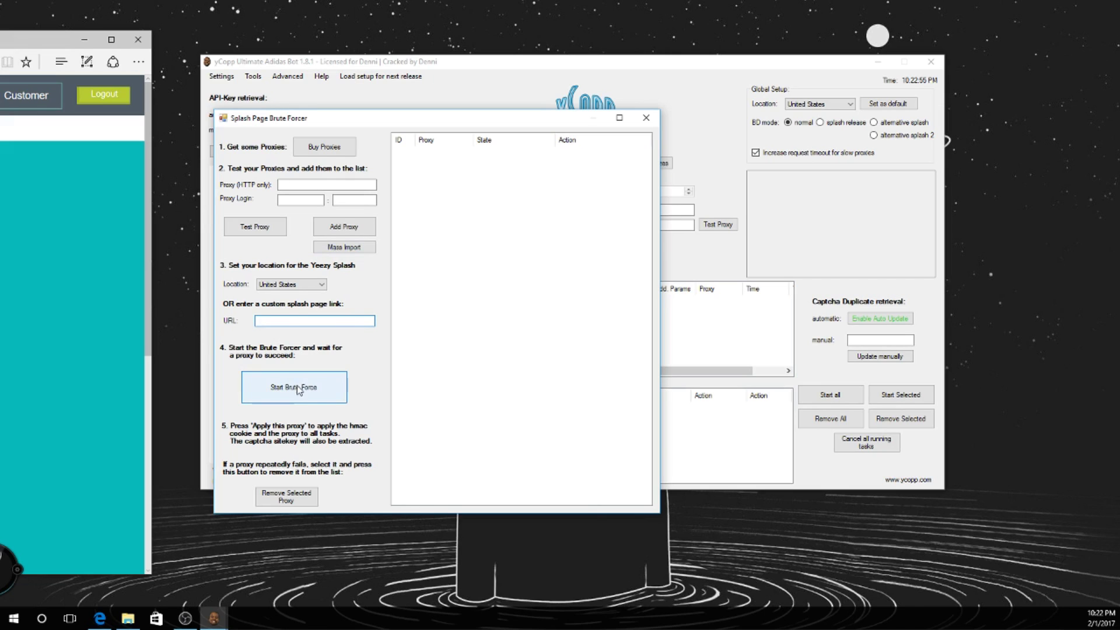
{"action": "left_click", "coordinate": [645, 117]}
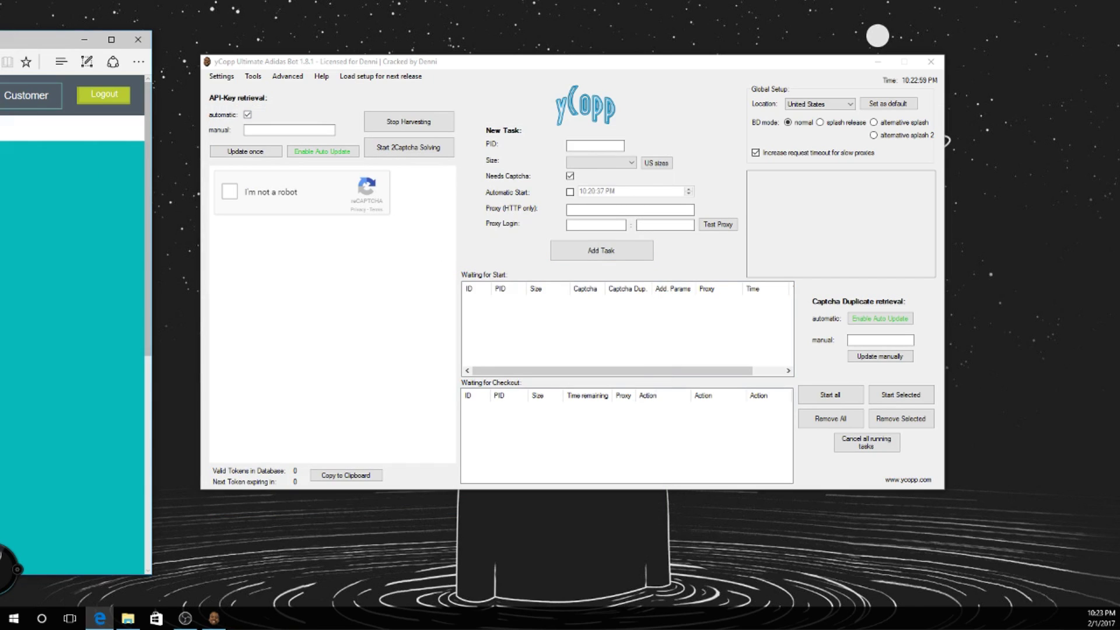
- Switch to the browser and open the light grey Tubular New Runner Shoes from the women's Originals shoes on the adidas site
{"action": "left_click_drag", "start_coordinate": [73, 39], "coordinate": [531, 157]}
{"action": "left_click", "coordinate": [259, 233]}
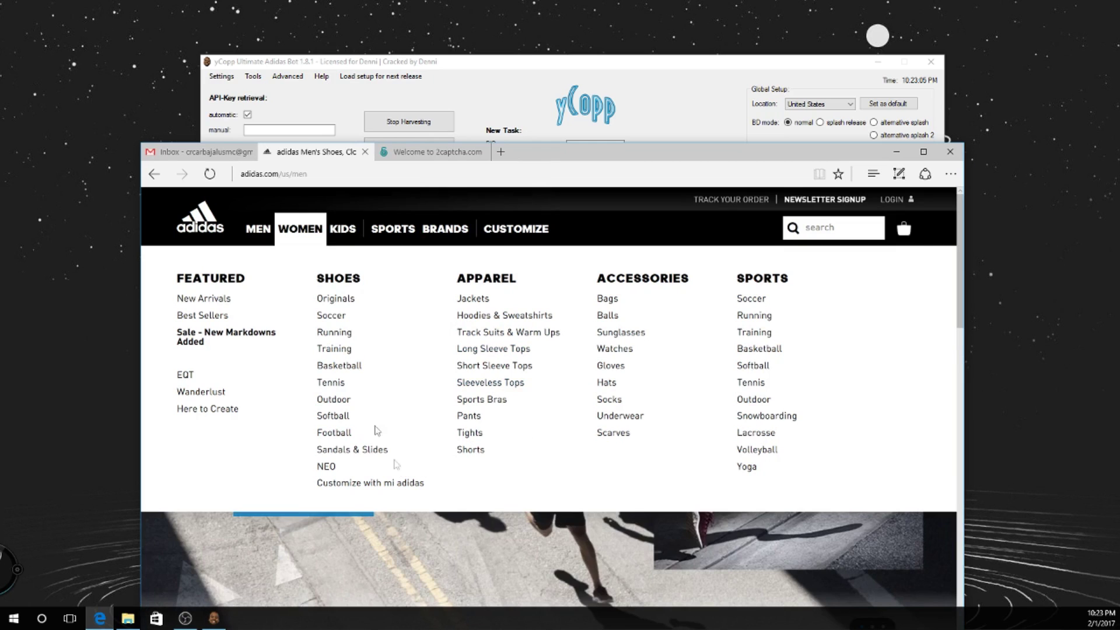
{"action": "left_click", "coordinate": [336, 301]}
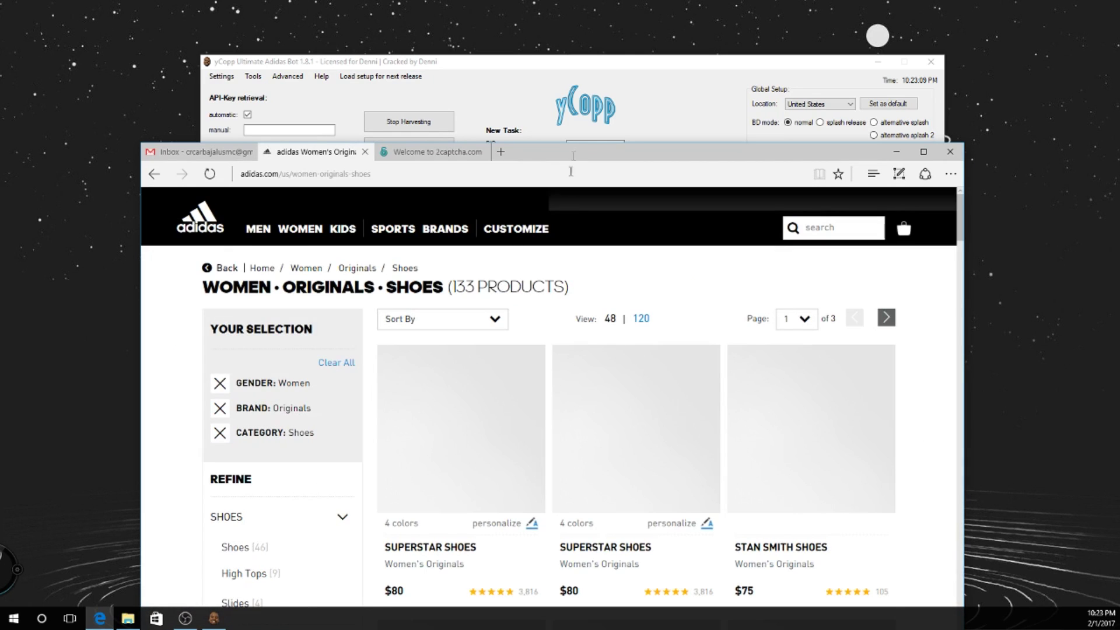
{"action": "scroll", "coordinate": [606, 336], "scroll_direction": "down", "scroll_amount": 10}
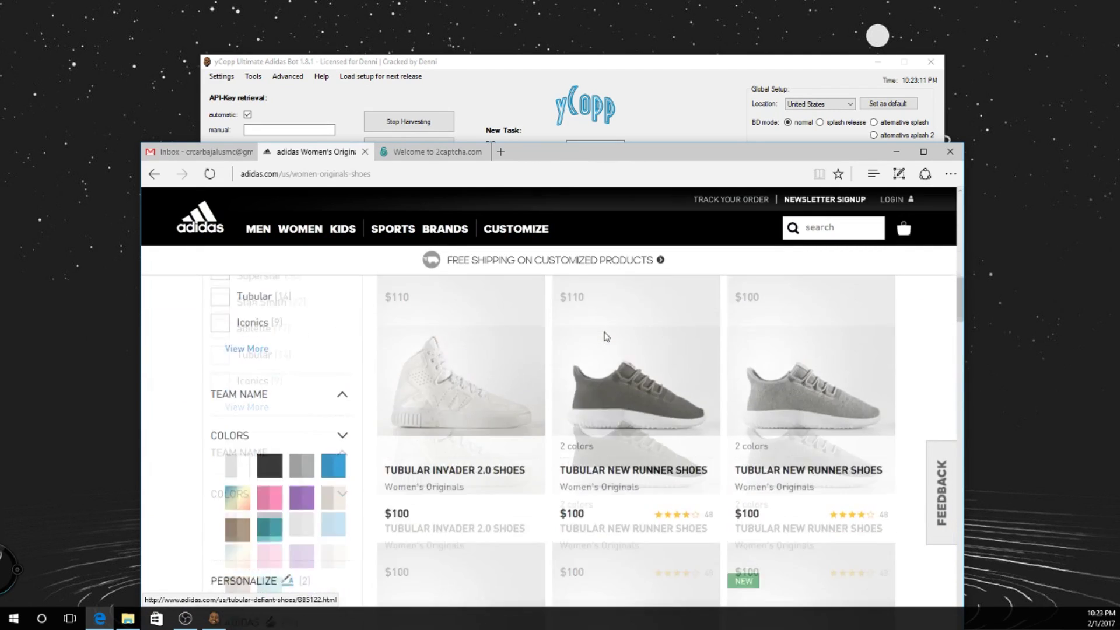
{"action": "left_click", "coordinate": [783, 369]}
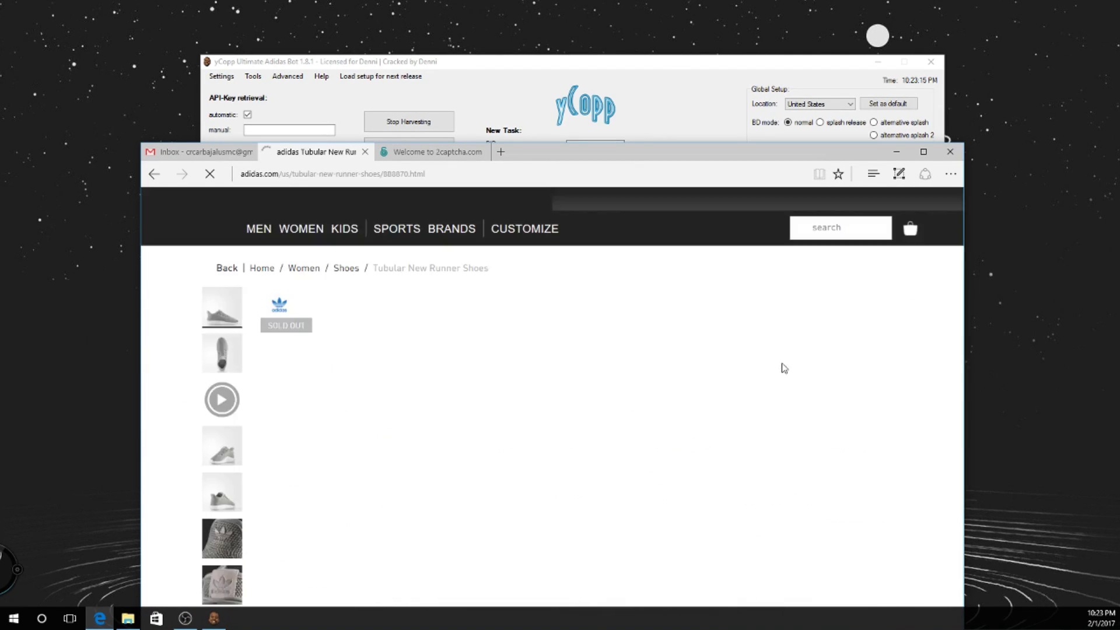
- Choose the Utility Grey / Core Black / Running White Ftw colour and size 11 for the Tubular New Runner Shoes
{"action": "scroll", "coordinate": [682, 424], "scroll_direction": "down", "scroll_amount": 1}
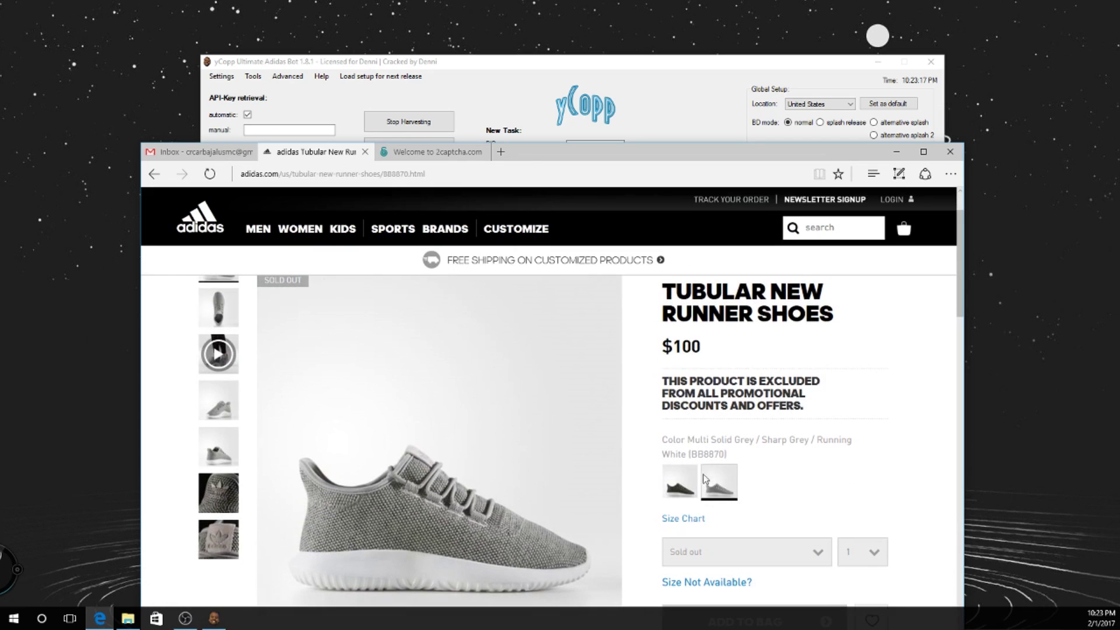
{"action": "scroll", "coordinate": [670, 414], "scroll_direction": "up", "scroll_amount": 1}
{"action": "scroll", "coordinate": [676, 454], "scroll_direction": "down", "scroll_amount": 1}
{"action": "left_click", "coordinate": [684, 487]}
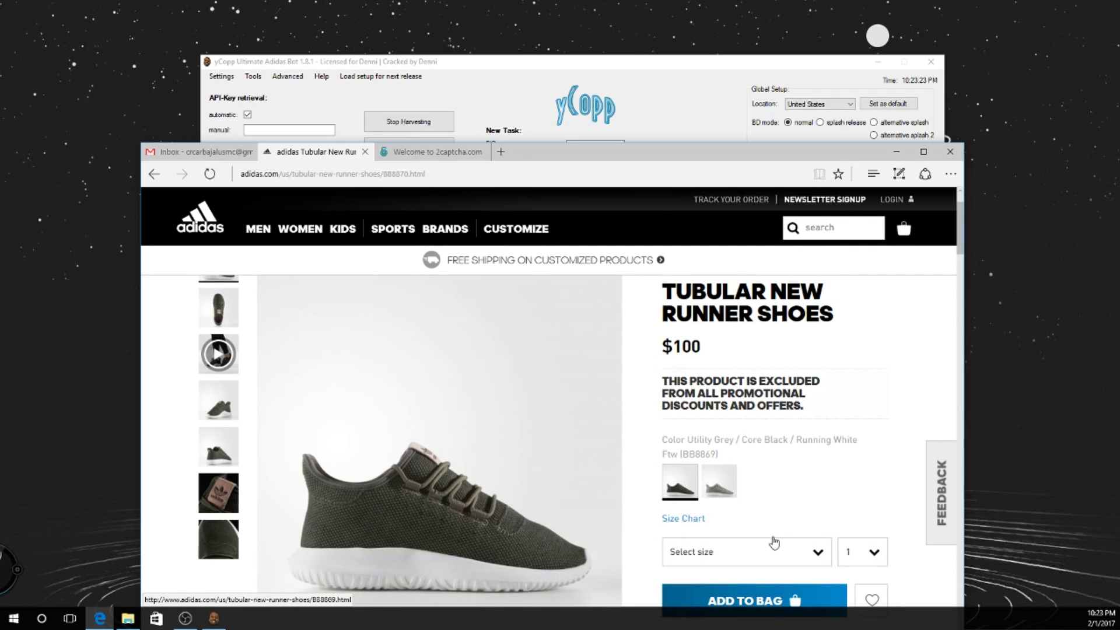
{"action": "scroll", "coordinate": [787, 496], "scroll_direction": "down", "scroll_amount": 1}
{"action": "left_click", "coordinate": [795, 482]}
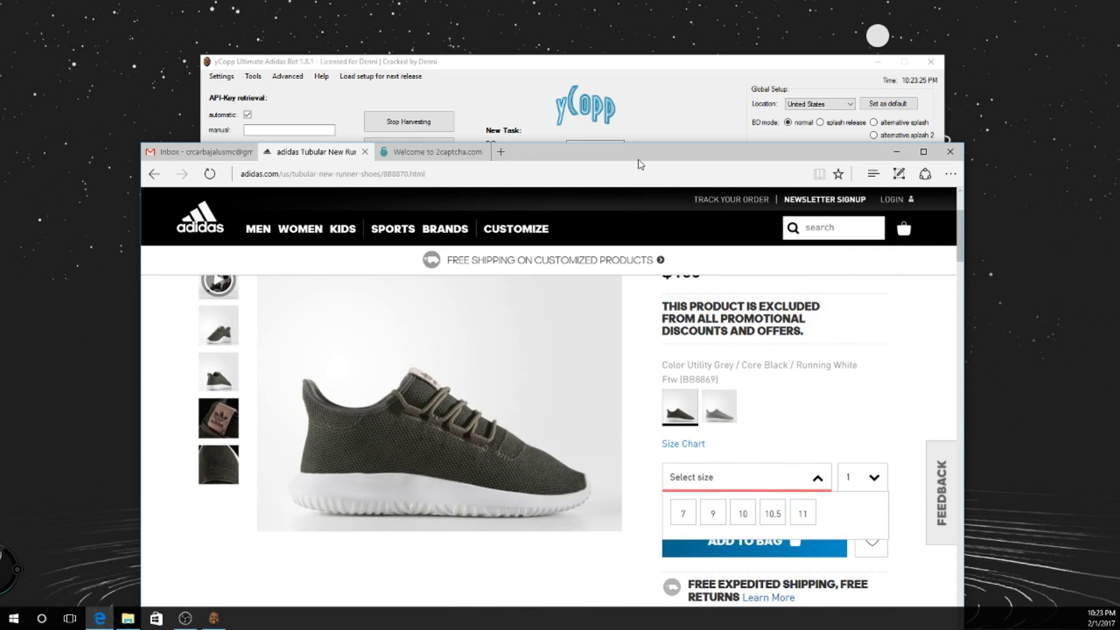
{"action": "left_click_drag", "start_coordinate": [637, 157], "coordinate": [598, 45]}
{"action": "left_click", "coordinate": [762, 401]}
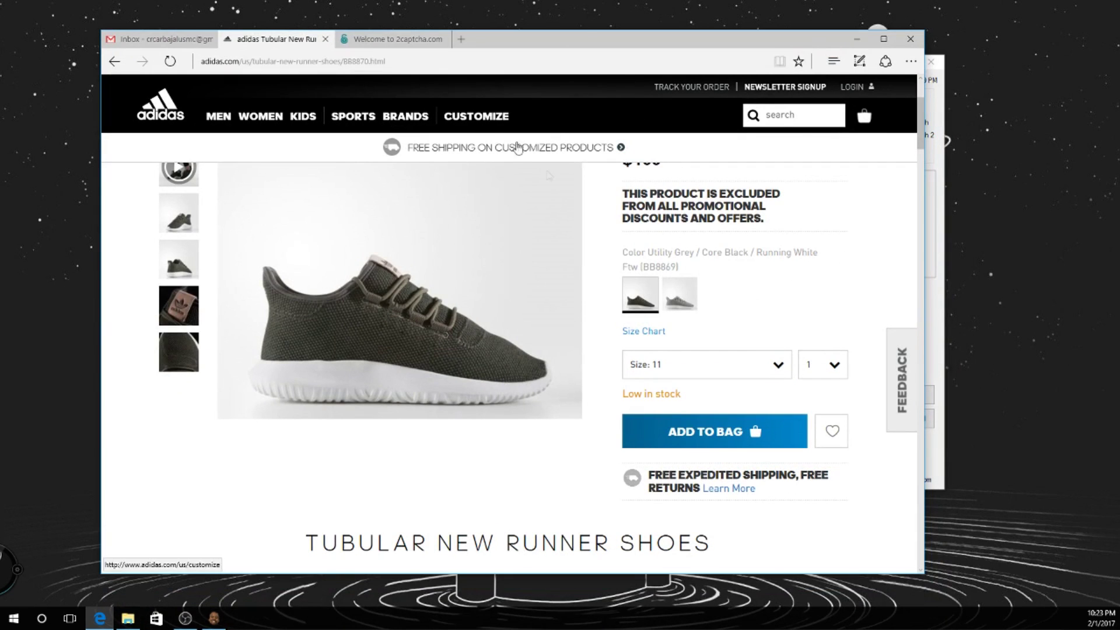
- Copy the product code BB8869 from the shoe page and paste it as the new task's PID in the yCopp bot
{"action": "scroll", "coordinate": [733, 244], "scroll_direction": "up", "scroll_amount": 1}
{"action": "scroll", "coordinate": [734, 243], "scroll_direction": "up", "scroll_amount": 1}
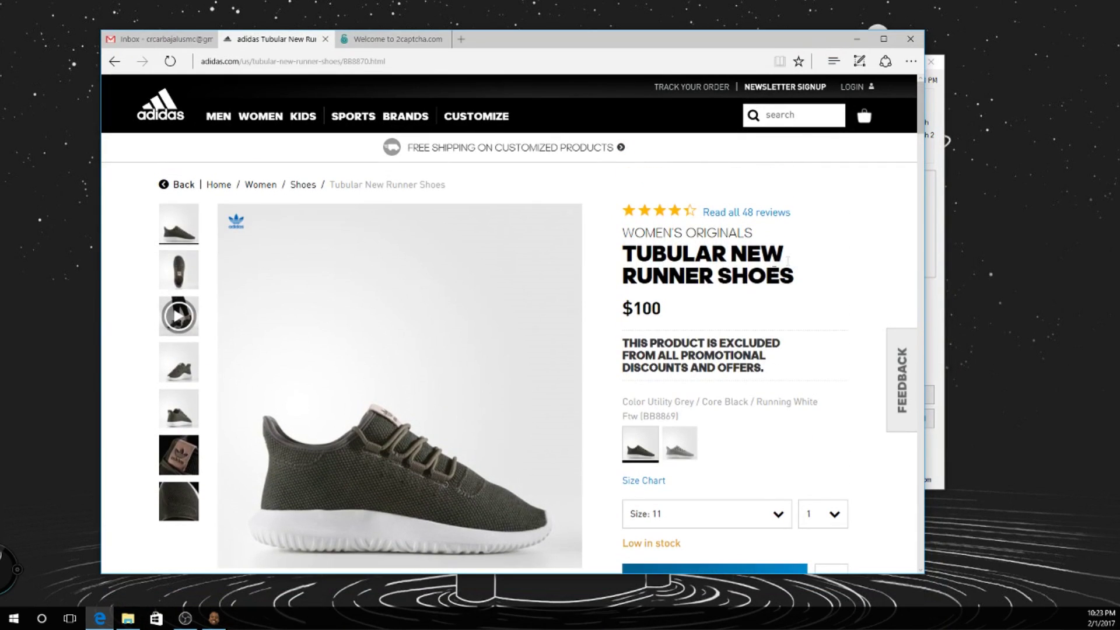
{"action": "double_click", "coordinate": [663, 416]}
{"action": "key", "text": "ctrl+c"}
{"action": "left_click", "coordinate": [934, 170]}
{"action": "left_click", "coordinate": [595, 146]}
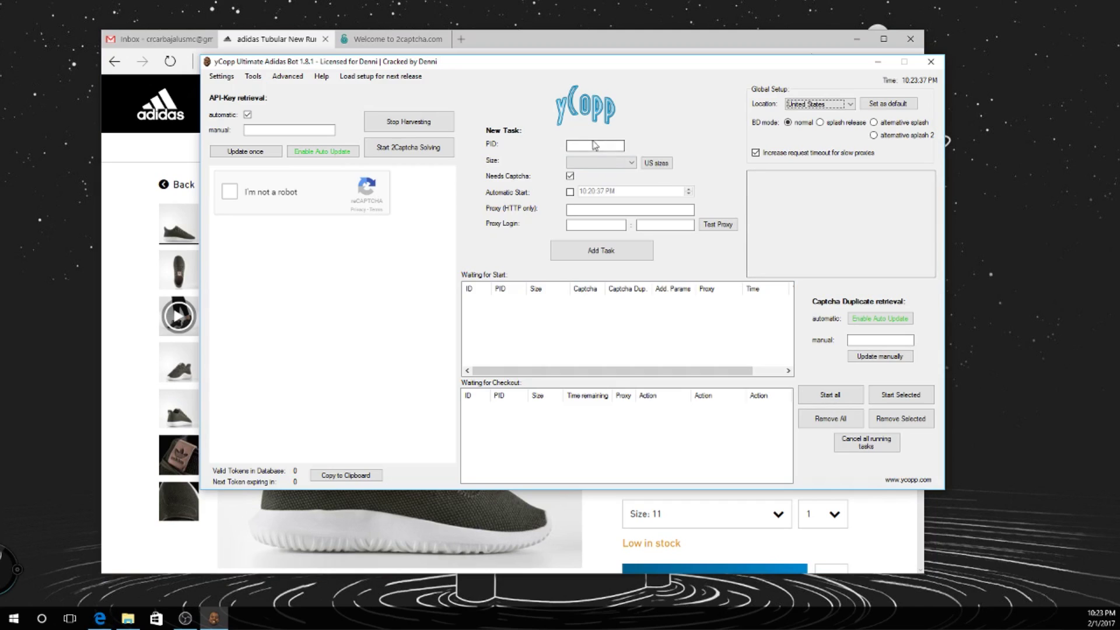
{"action": "key", "text": "ctrl+v"}
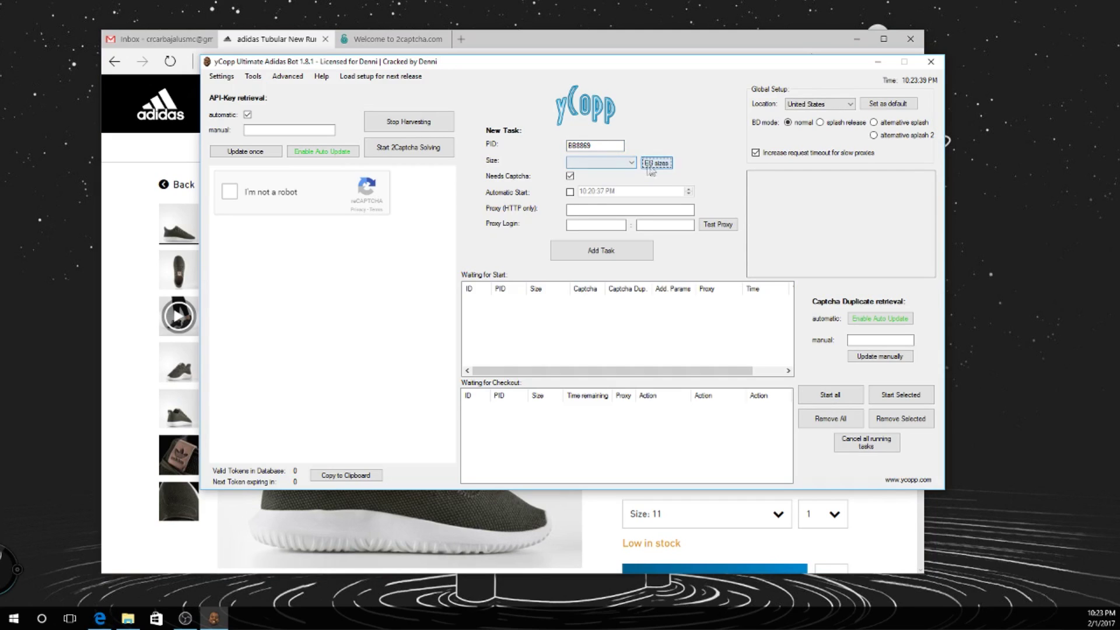
- Set the new task's size to US 11, using US sizing, with Needs Captcha enabled
{"action": "left_click", "coordinate": [631, 164]}
{"action": "left_click", "coordinate": [647, 173]}
{"action": "left_click", "coordinate": [656, 164]}
{"action": "left_click", "coordinate": [631, 163]}
{"action": "left_click", "coordinate": [601, 279]}
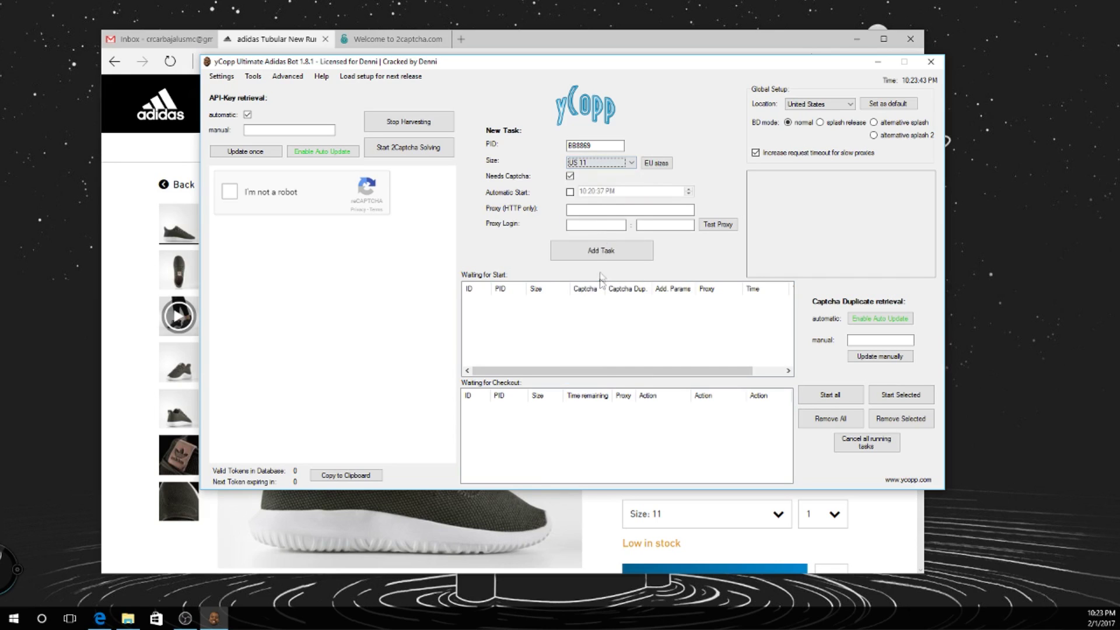
{"action": "left_click", "coordinate": [570, 176]}
- Switch to the browser and open the white ULTRABOOST Shoes from the men's new arrivals on the adidas site
{"action": "left_click", "coordinate": [618, 519]}
{"action": "scroll", "coordinate": [609, 472], "scroll_direction": "down", "scroll_amount": 3}
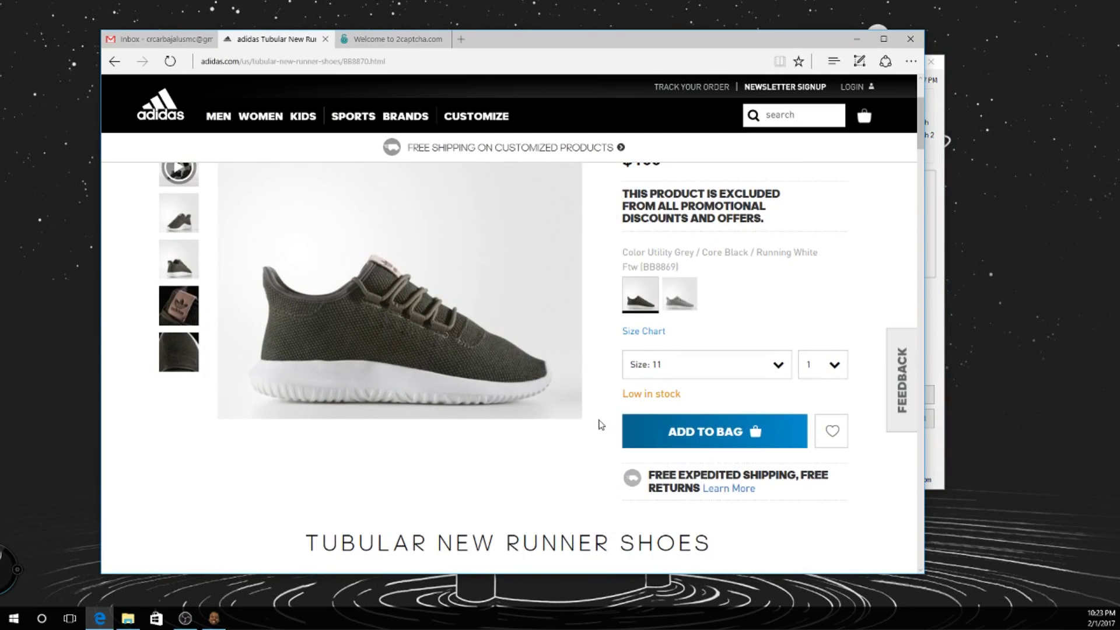
{"action": "scroll", "coordinate": [601, 425], "scroll_direction": "up", "scroll_amount": 3}
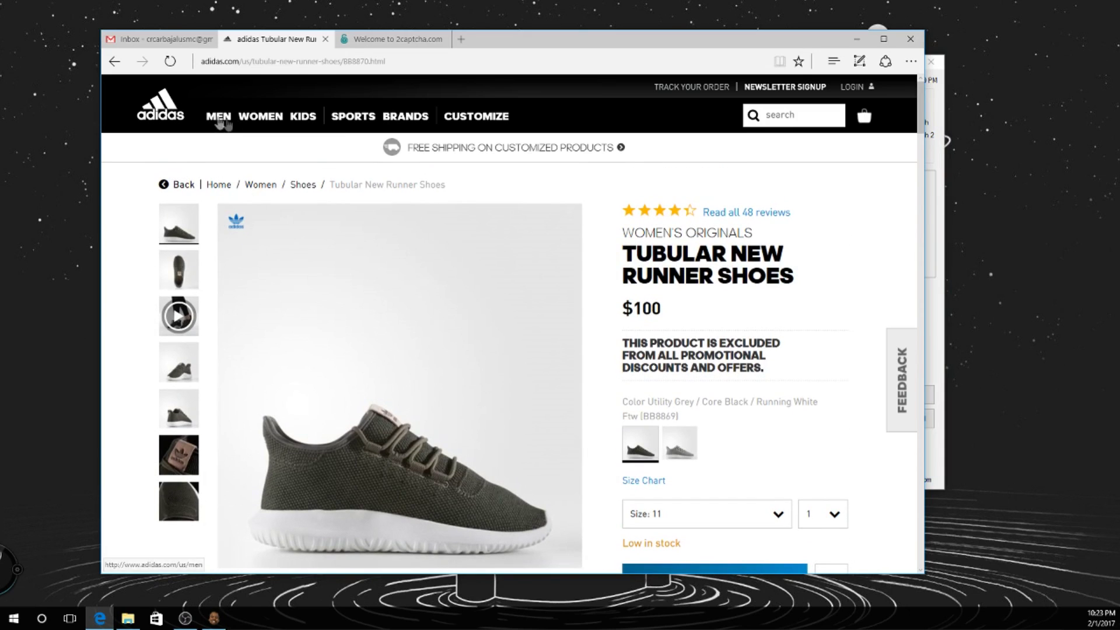
{"action": "mouse_move", "coordinate": [217, 128]}
{"action": "left_click", "coordinate": [184, 186]}
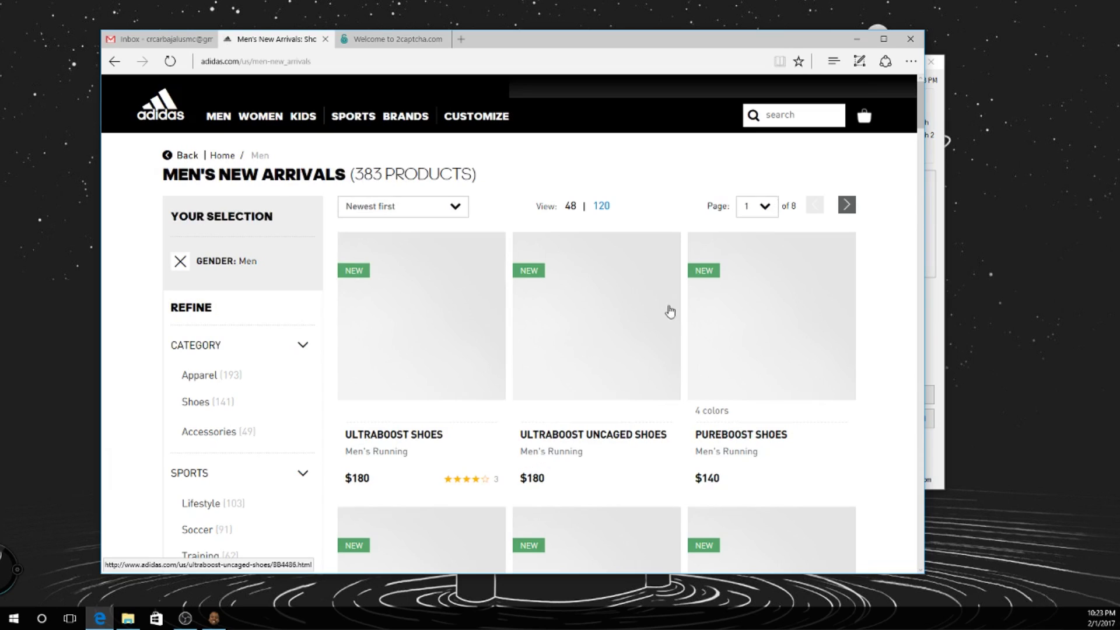
{"action": "scroll", "coordinate": [496, 234], "scroll_direction": "down", "scroll_amount": 1}
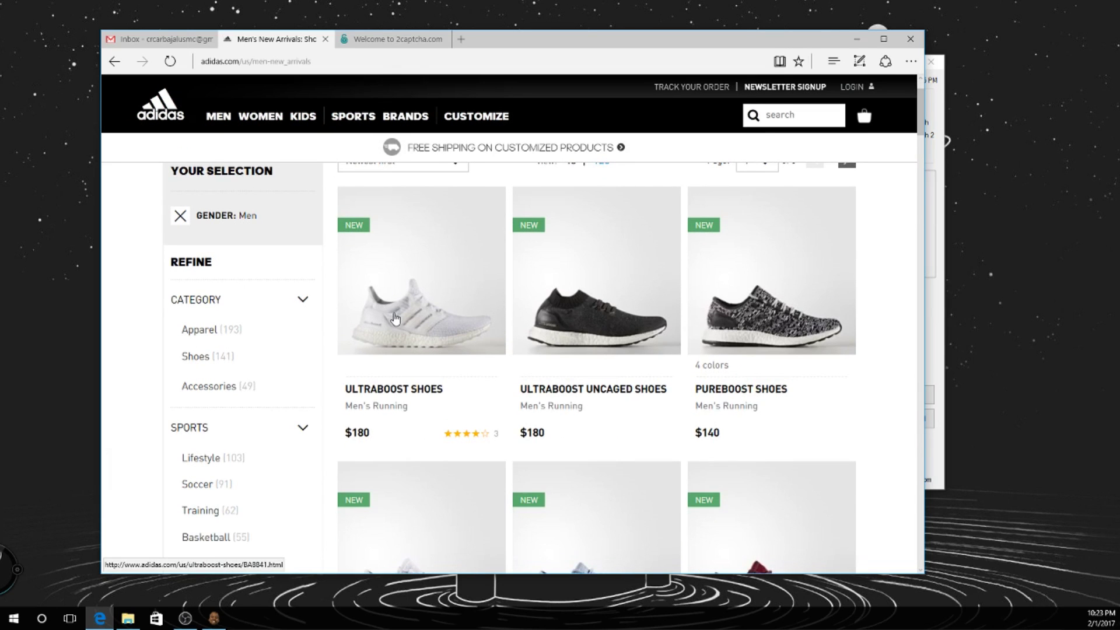
{"action": "left_click", "coordinate": [394, 318]}
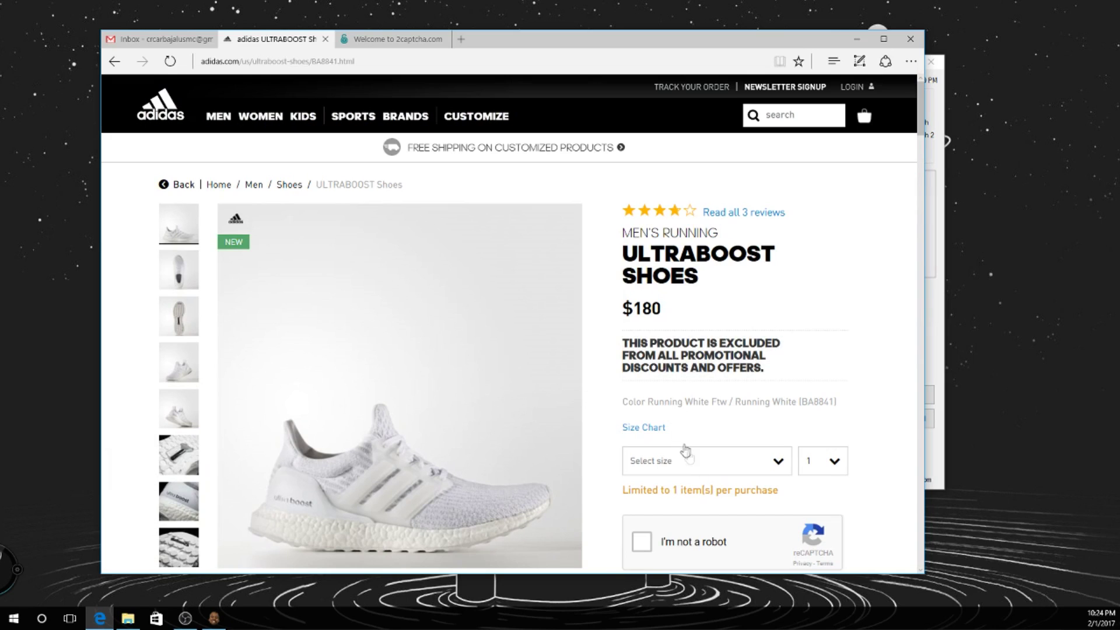
- Copy the product code BA8841 from the ULTRABOOST page and paste it over the new task's PID in the yCopp bot
{"action": "scroll", "coordinate": [762, 392], "scroll_direction": "down", "scroll_amount": 1}
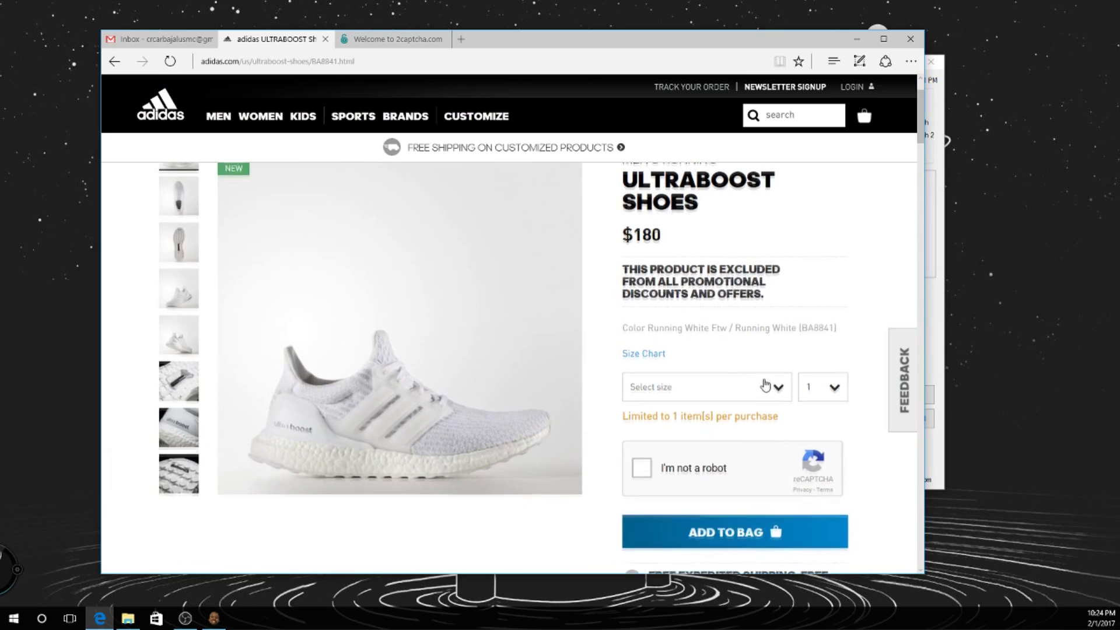
{"action": "left_click", "coordinate": [777, 384]}
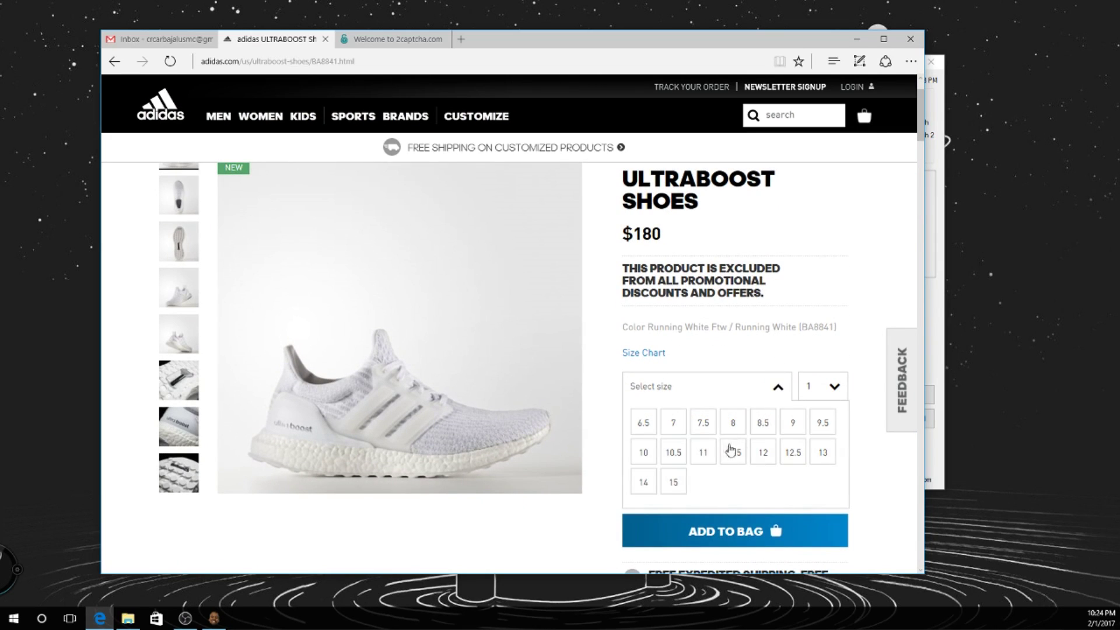
{"action": "double_click", "coordinate": [818, 327]}
{"action": "key", "text": "ctrl+c"}
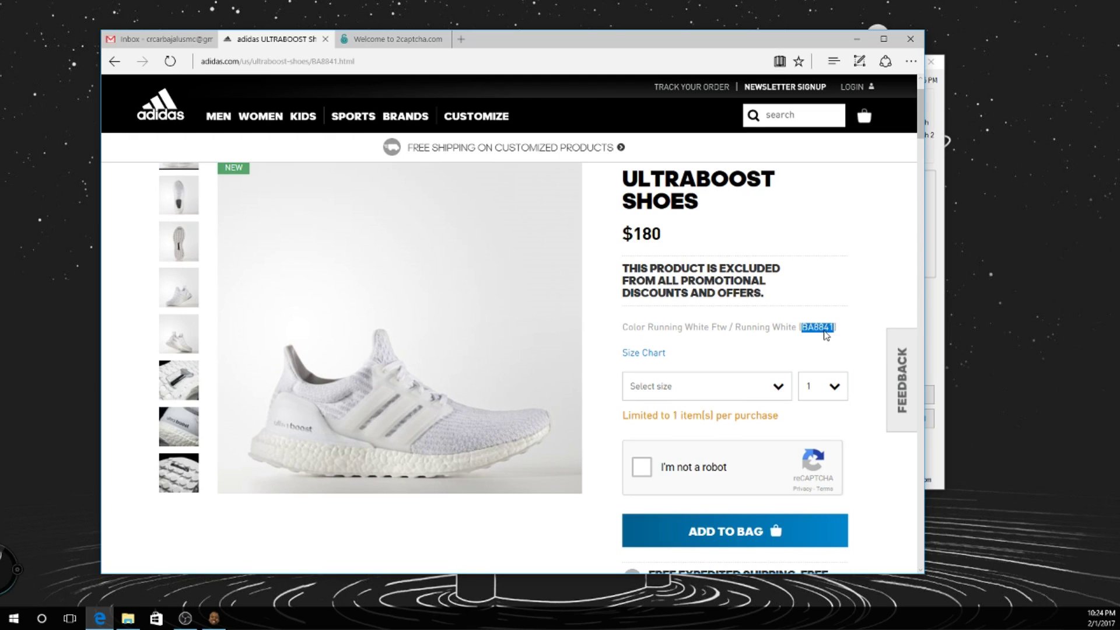
{"action": "left_click", "coordinate": [945, 301]}
{"action": "double_click", "coordinate": [593, 145]}
{"action": "key", "text": "ctrl+v"}
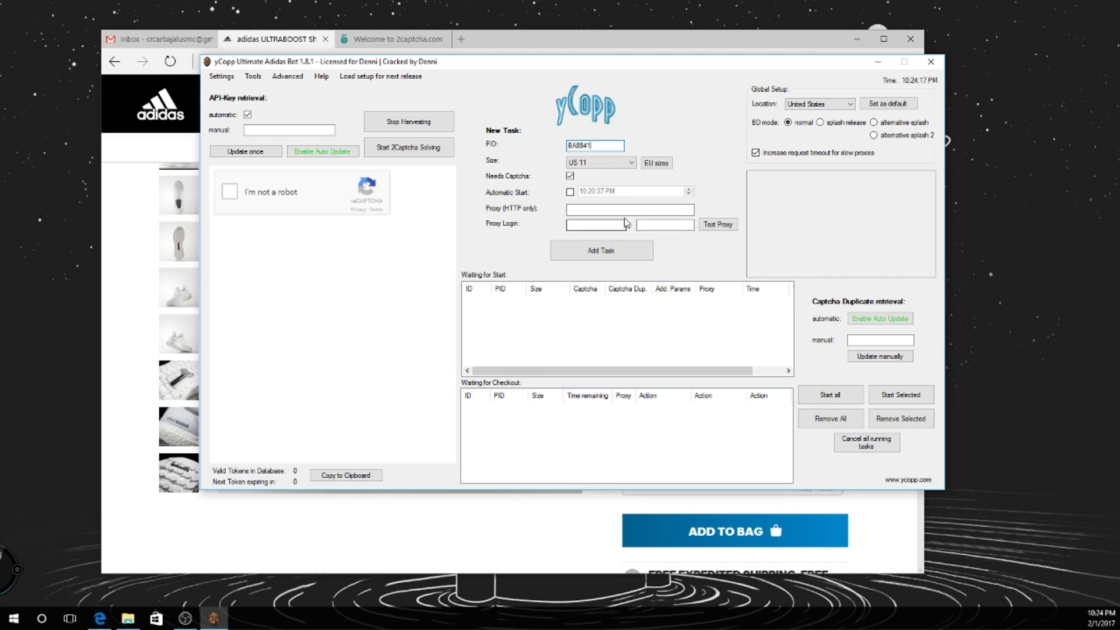
- Add the BA8841 task in size US 11 to the waiting list and start that task
{"action": "left_click", "coordinate": [600, 250]}
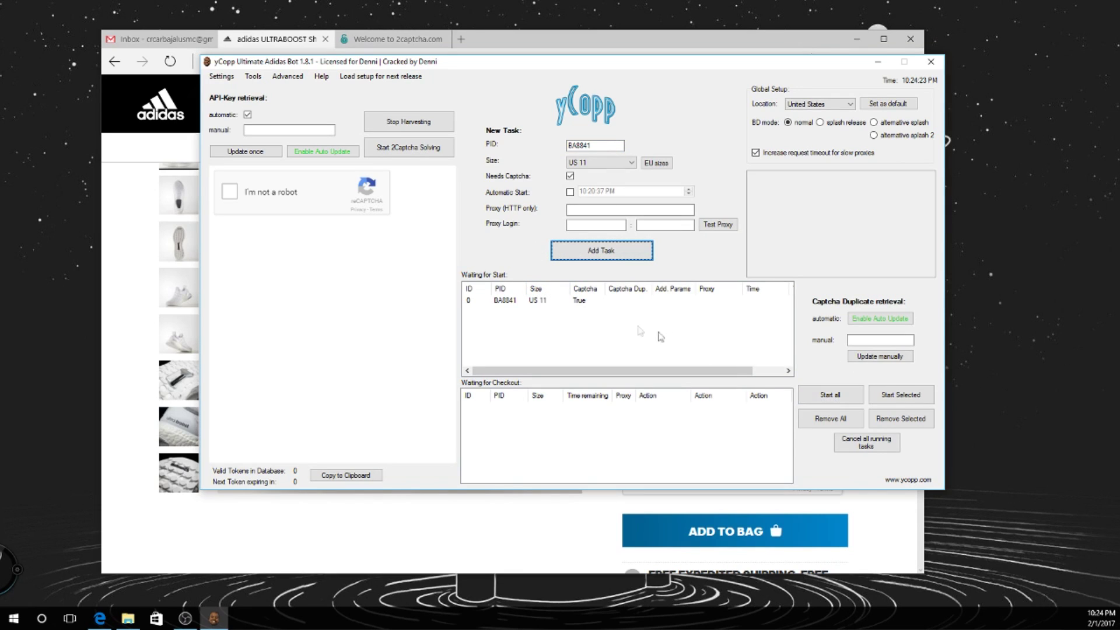
{"action": "left_click", "coordinate": [608, 303]}
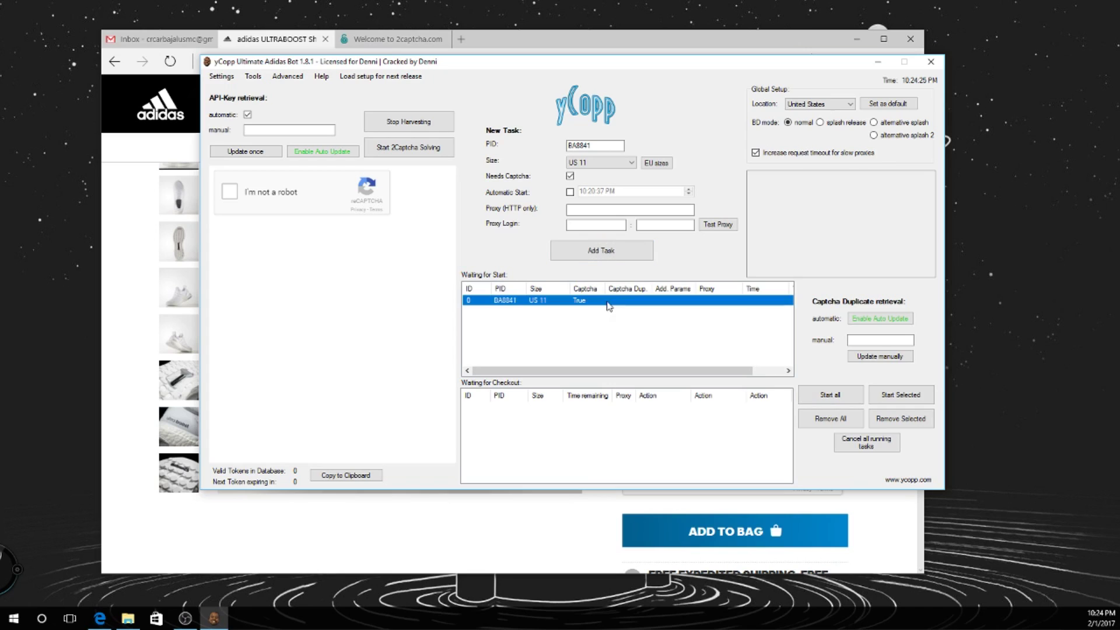
{"action": "left_click", "coordinate": [897, 397]}
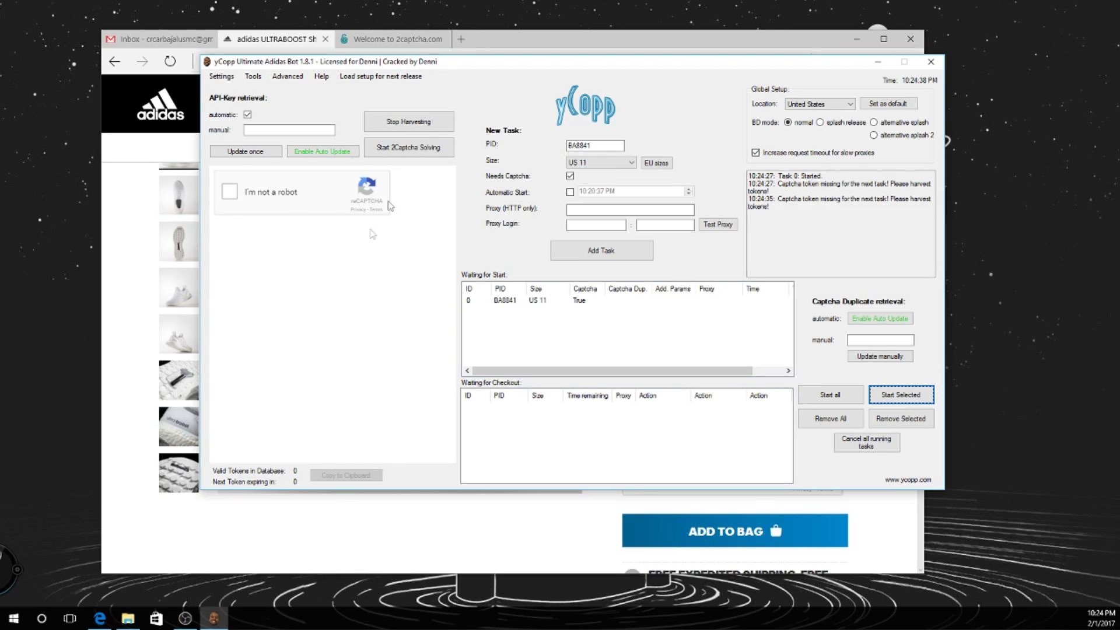
- Open the captcha challenge in the harvester, select the images with street numbers and submit them for verification
{"action": "left_click", "coordinate": [228, 192]}
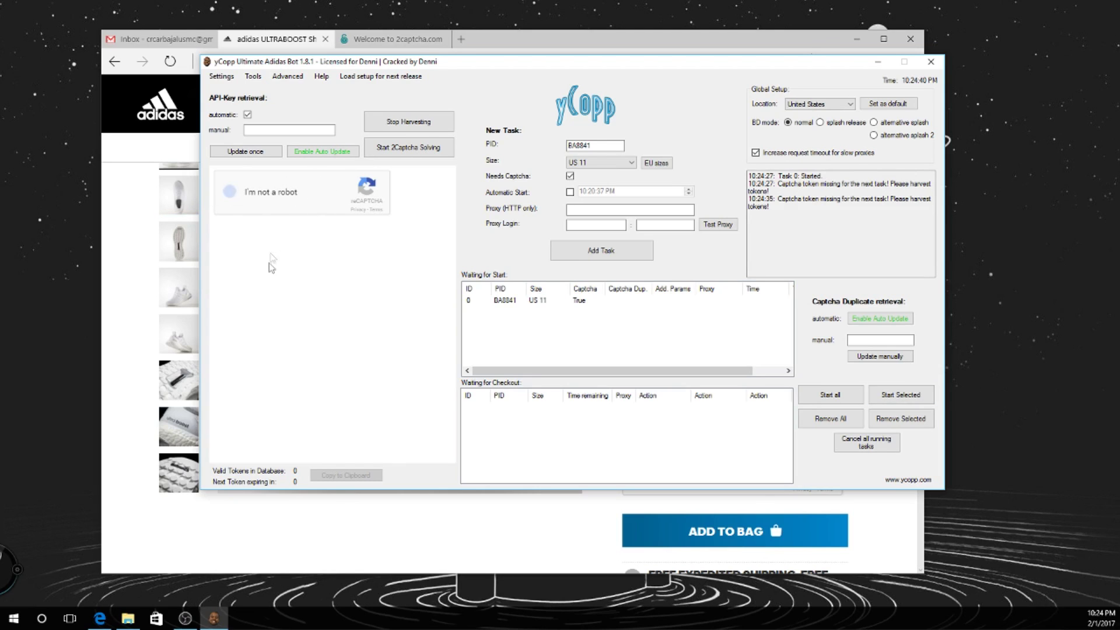
{"action": "left_click", "coordinate": [330, 330]}
{"action": "left_click", "coordinate": [339, 391]}
{"action": "left_click", "coordinate": [273, 332]}
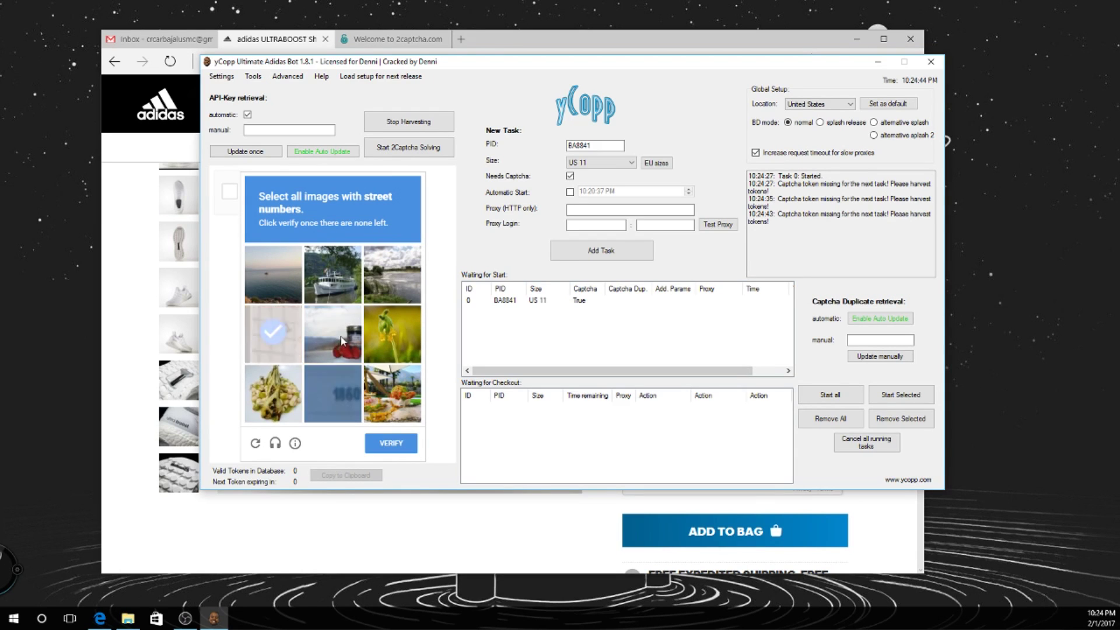
{"action": "left_click", "coordinate": [336, 374]}
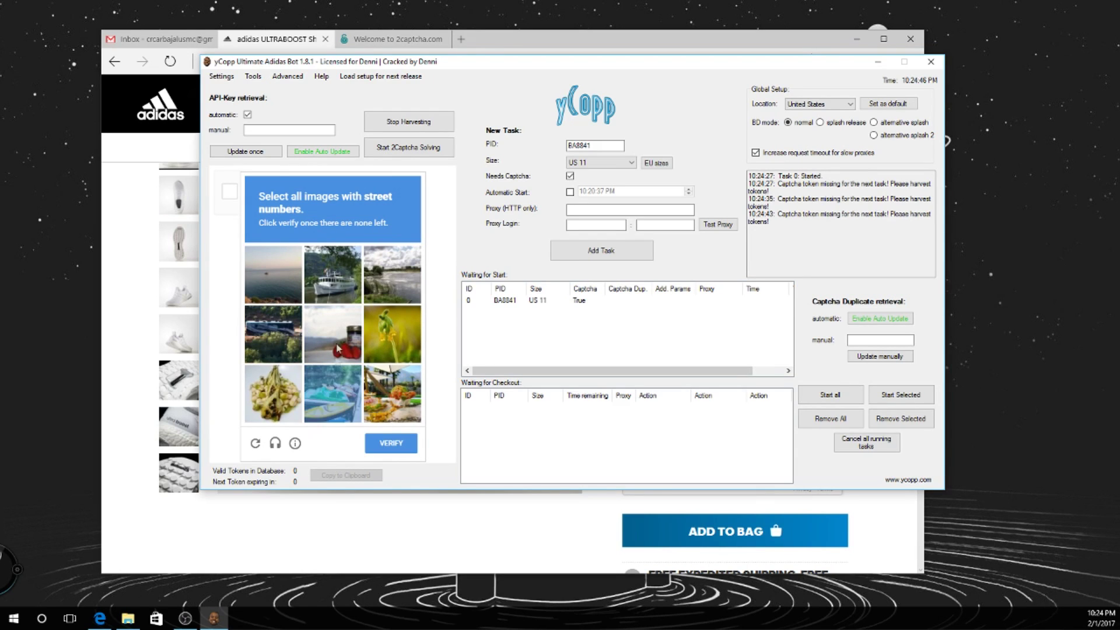
{"action": "left_click", "coordinate": [405, 444]}
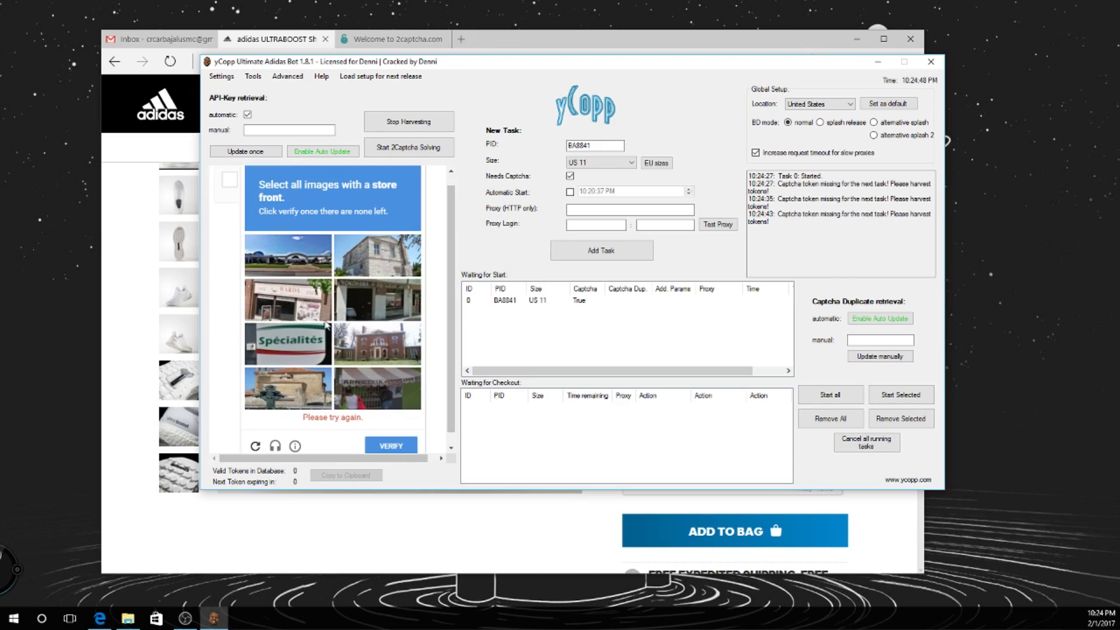
- Select the images with a store front in the captcha challenge and submit them for verification
{"action": "left_click", "coordinate": [315, 301]}
{"action": "left_click", "coordinate": [368, 324]}
{"action": "left_click", "coordinate": [379, 398]}
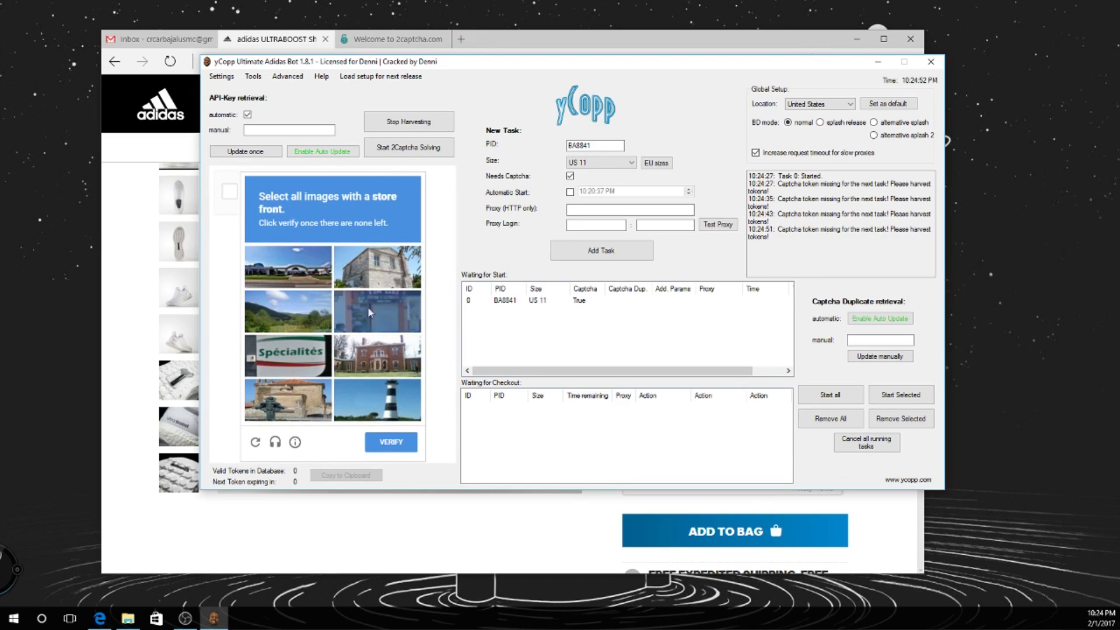
{"action": "left_click", "coordinate": [394, 443]}
- Complete the further street-number captcha challenge to harvest a token for the started task
{"action": "left_click", "coordinate": [351, 271]}
{"action": "left_click", "coordinate": [282, 327]}
{"action": "left_click", "coordinate": [274, 392]}
{"action": "left_click", "coordinate": [402, 344]}
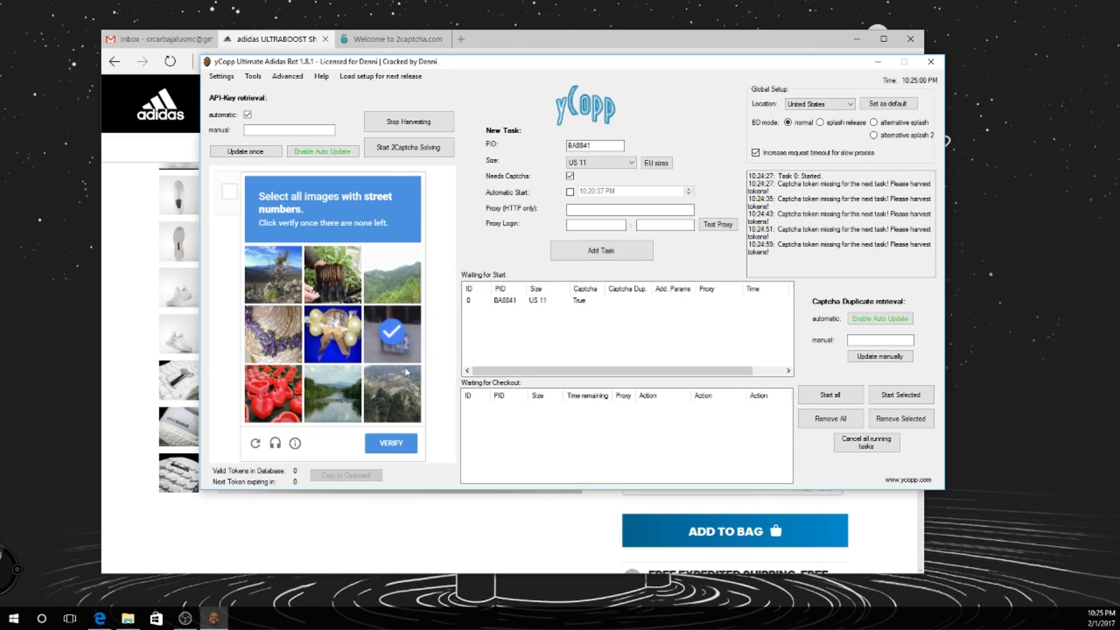
{"action": "left_click", "coordinate": [398, 445]}
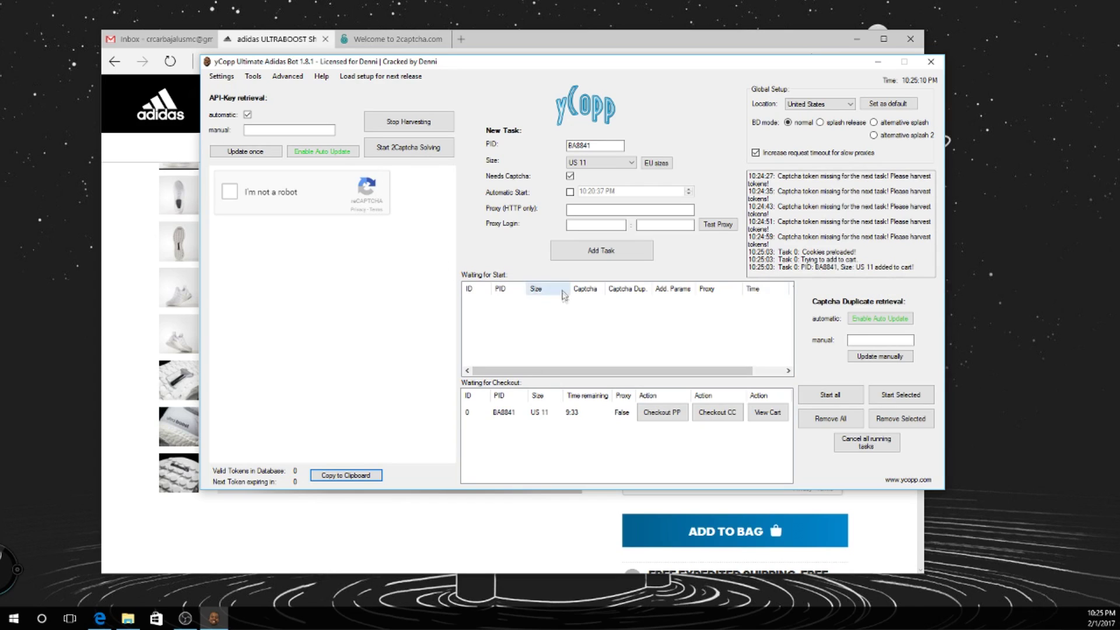
- Add three more BA8841 tasks in size US 11, start all tasks and start 2Captcha solving
{"action": "left_click", "coordinate": [609, 252]}
{"action": "left_click", "coordinate": [614, 255]}
{"action": "left_click", "coordinate": [615, 257]}
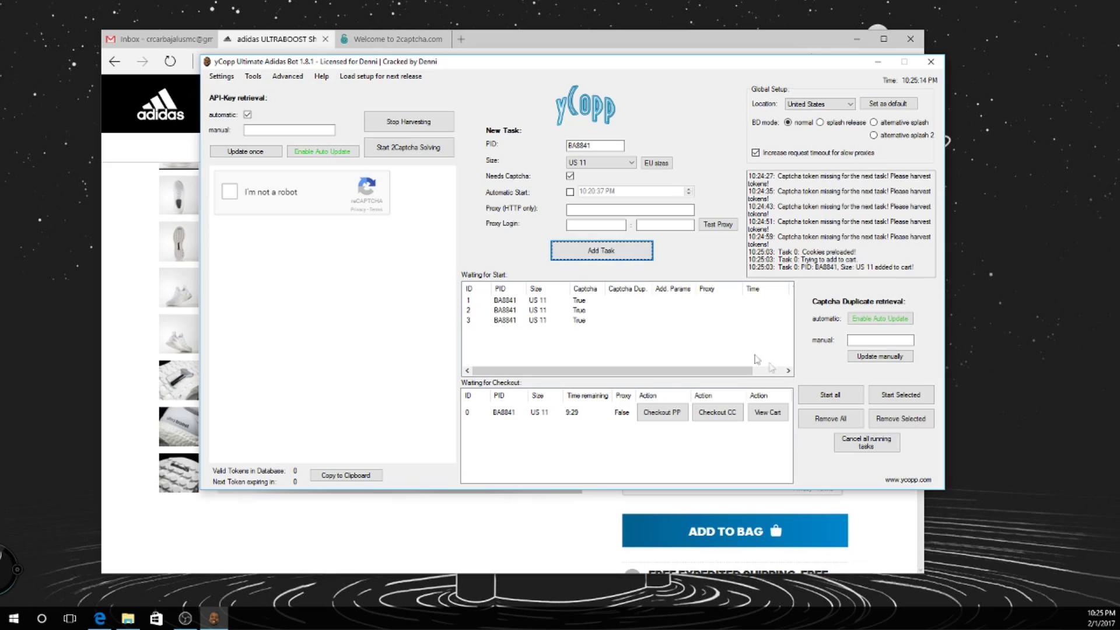
{"action": "left_click", "coordinate": [838, 402]}
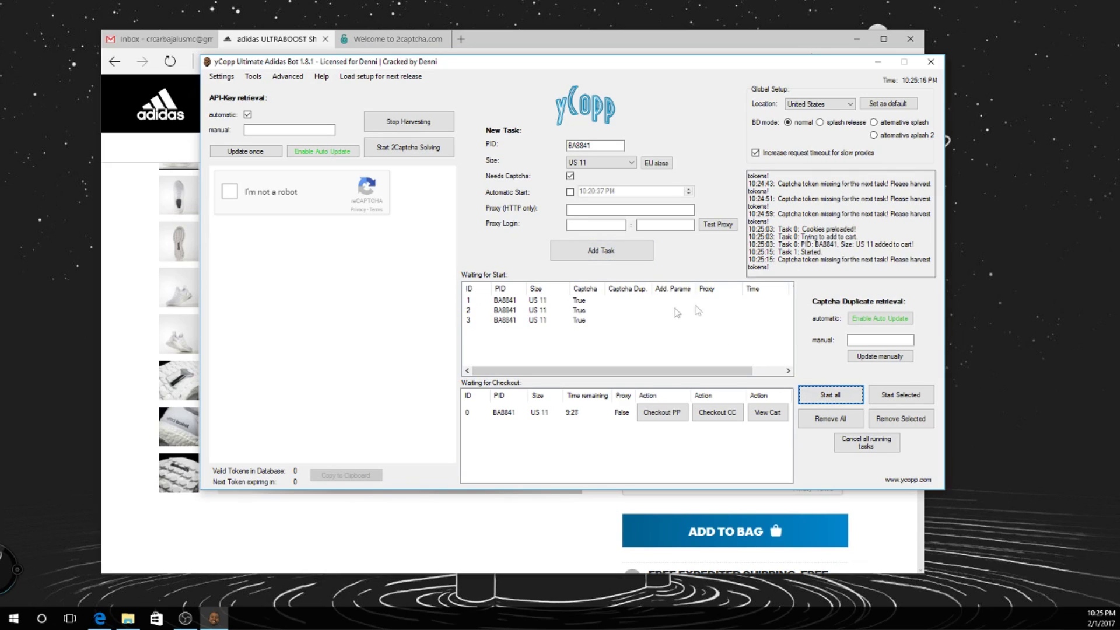
{"action": "left_click", "coordinate": [391, 151]}
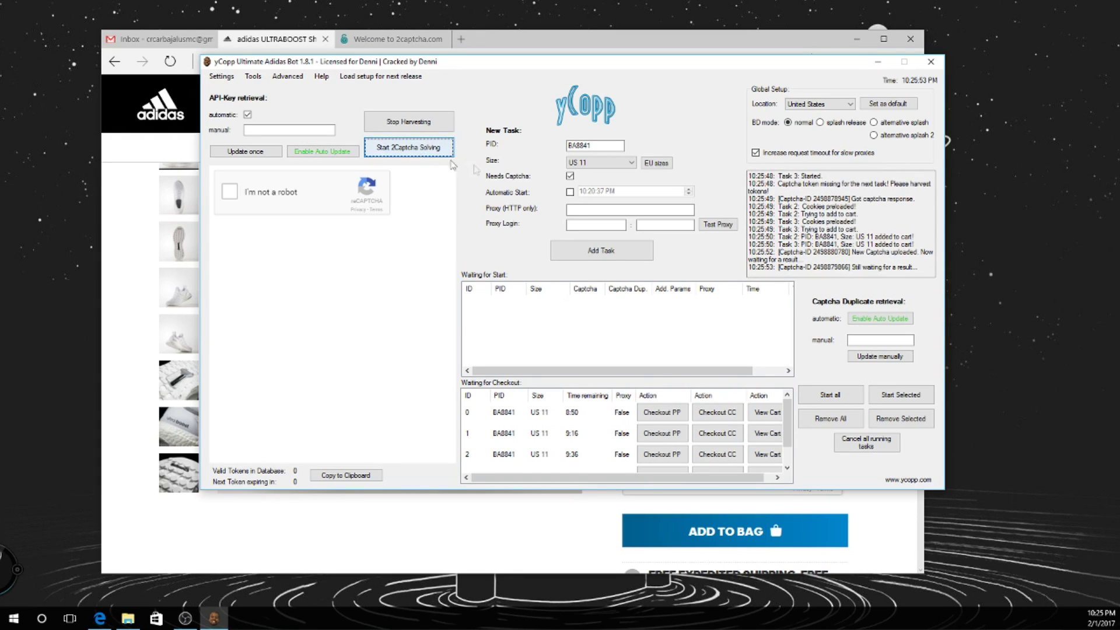
- Open the PayPal checkout window for task 0 in the checkout list and close it
{"action": "scroll", "coordinate": [591, 466], "scroll_direction": "down", "scroll_amount": 1}
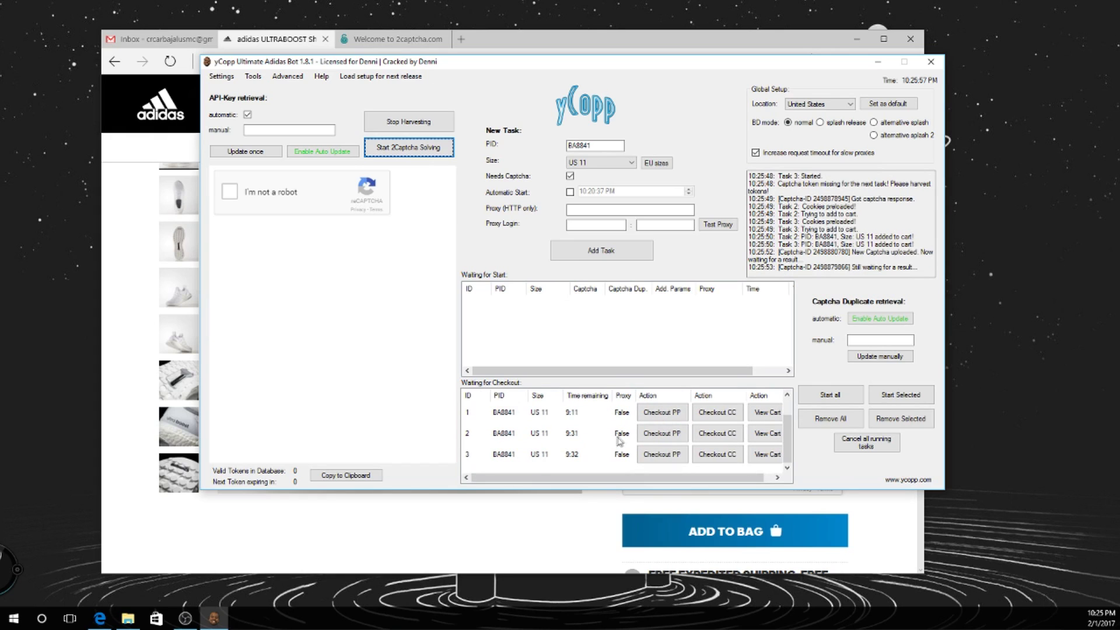
{"action": "left_click", "coordinate": [661, 412]}
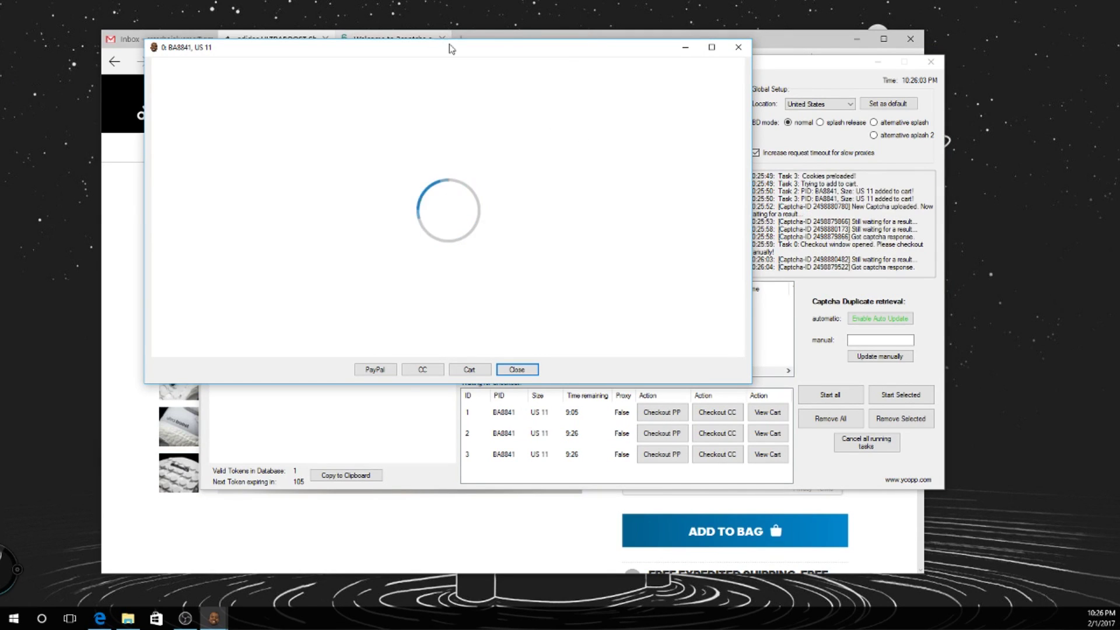
{"action": "left_click", "coordinate": [739, 49]}
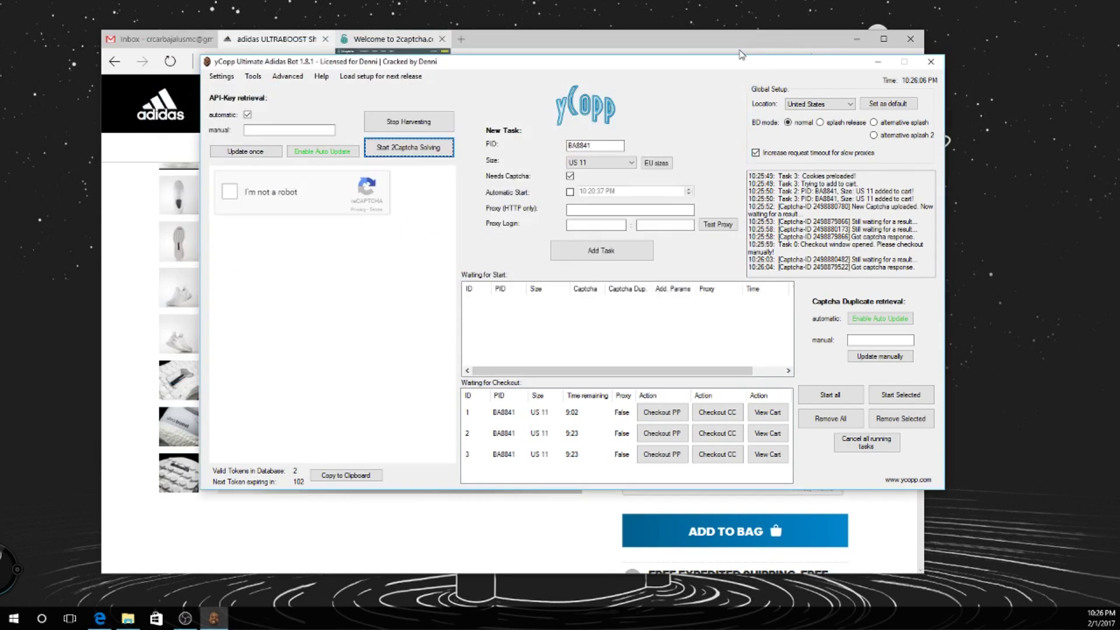
- Open the credit card checkout for task 1, view its shipping address form and order summary, and close the window
{"action": "left_click", "coordinate": [715, 413]}
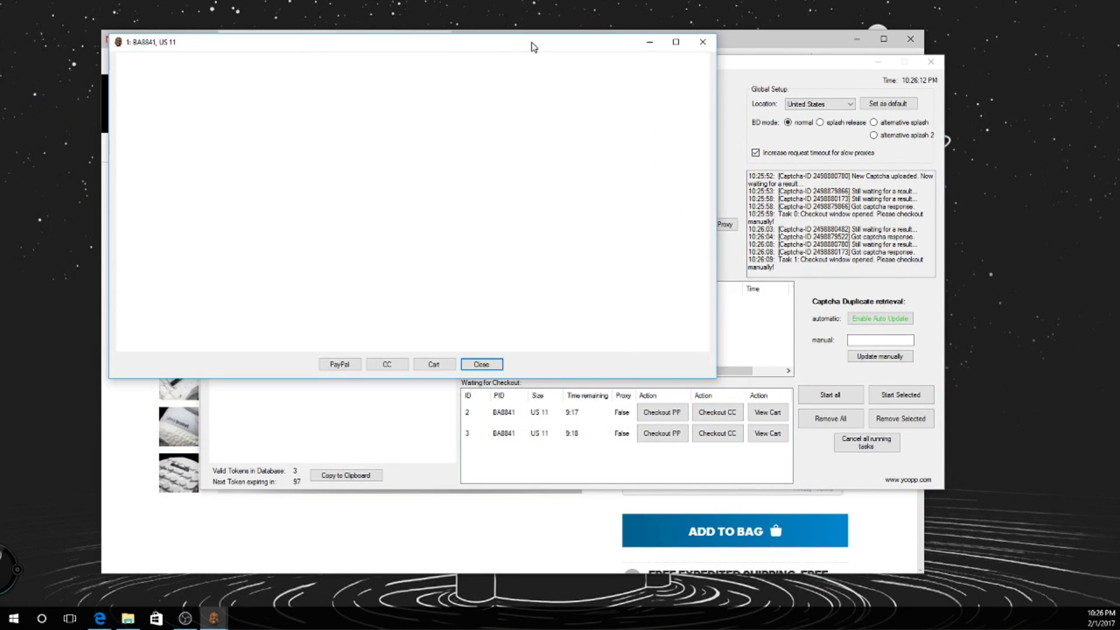
{"action": "scroll", "coordinate": [431, 187], "scroll_direction": "down", "scroll_amount": 3}
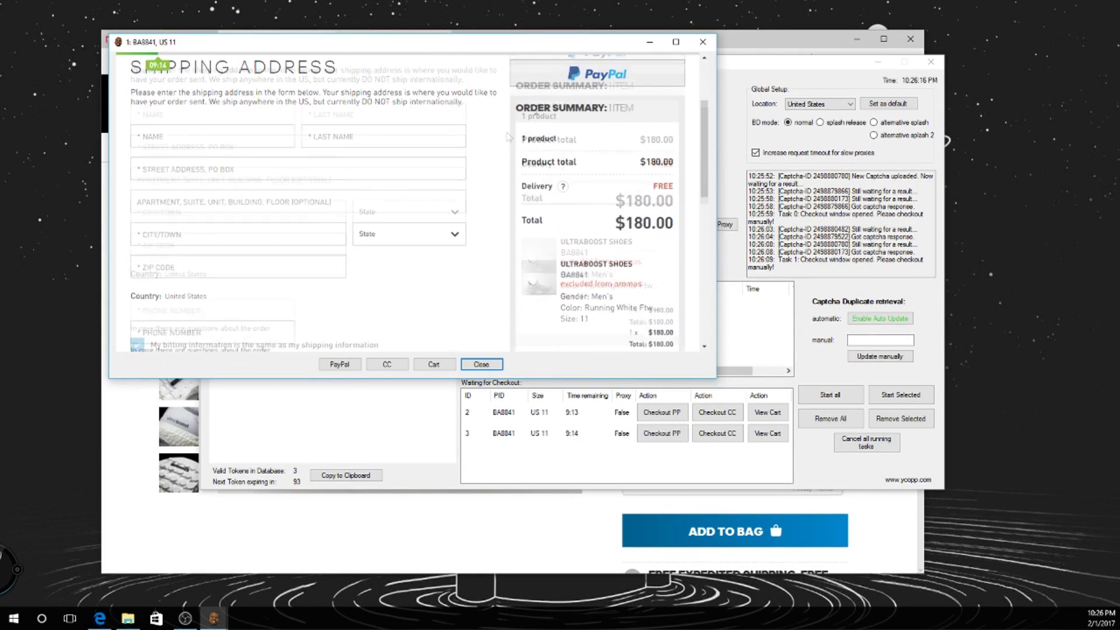
{"action": "left_click", "coordinate": [703, 42]}
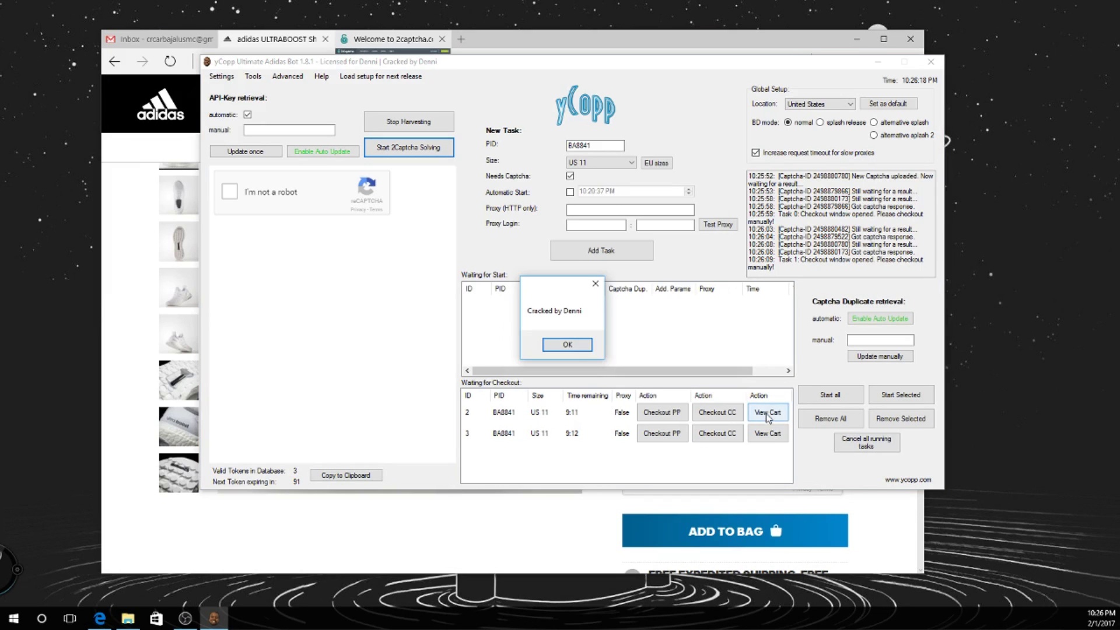
- View the cart for task 2, close its window and select task 3 in the checkout list
{"action": "left_click", "coordinate": [573, 348]}
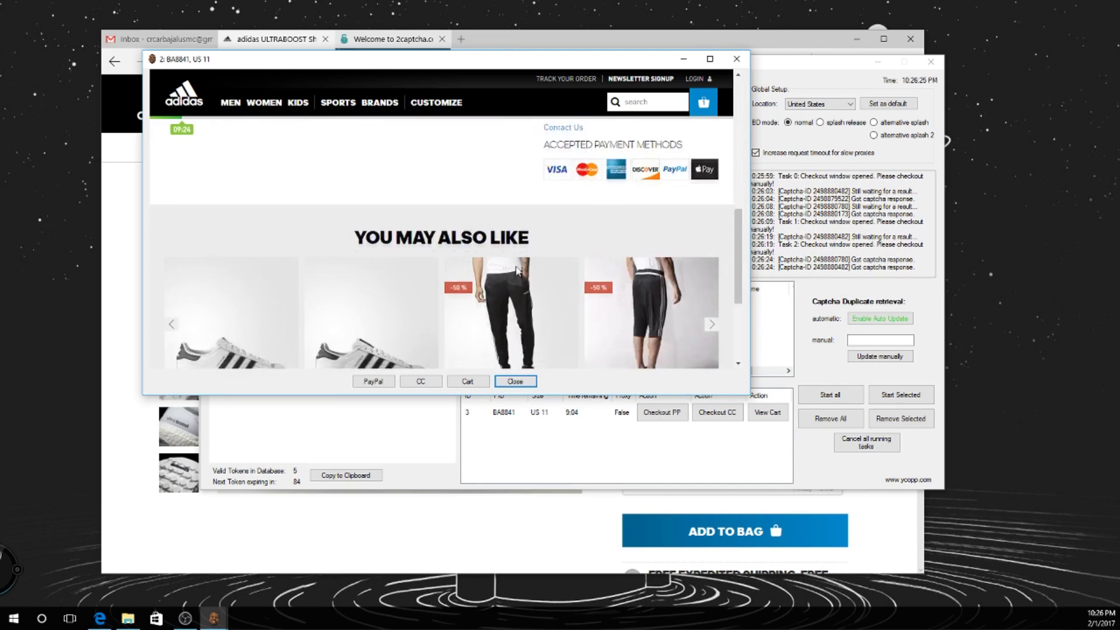
{"action": "left_click", "coordinate": [740, 64]}
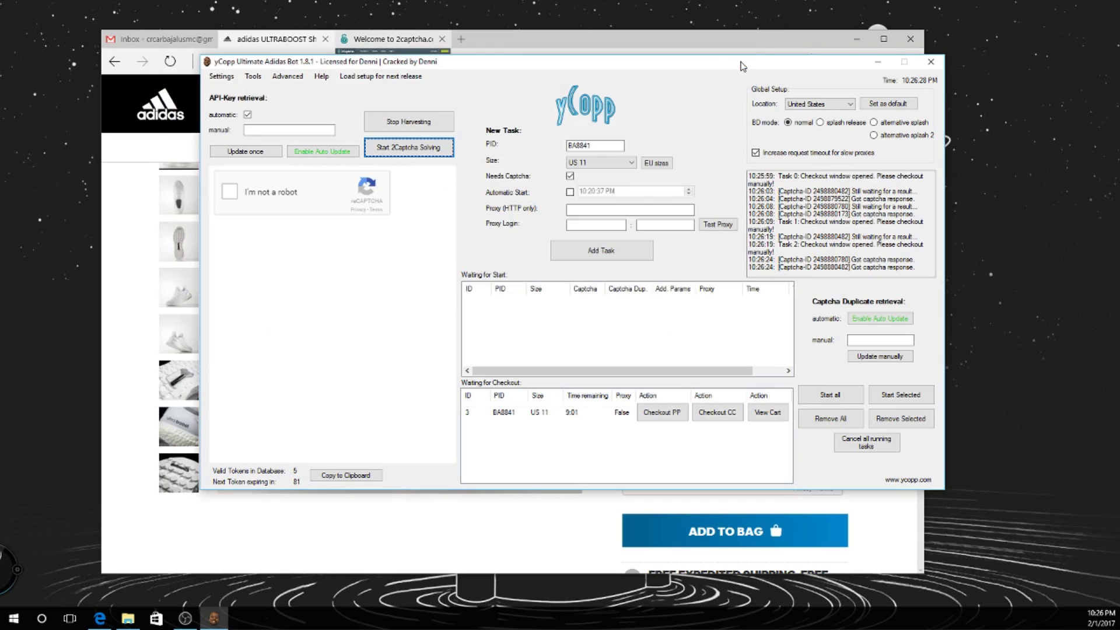
{"action": "left_click", "coordinate": [560, 412]}
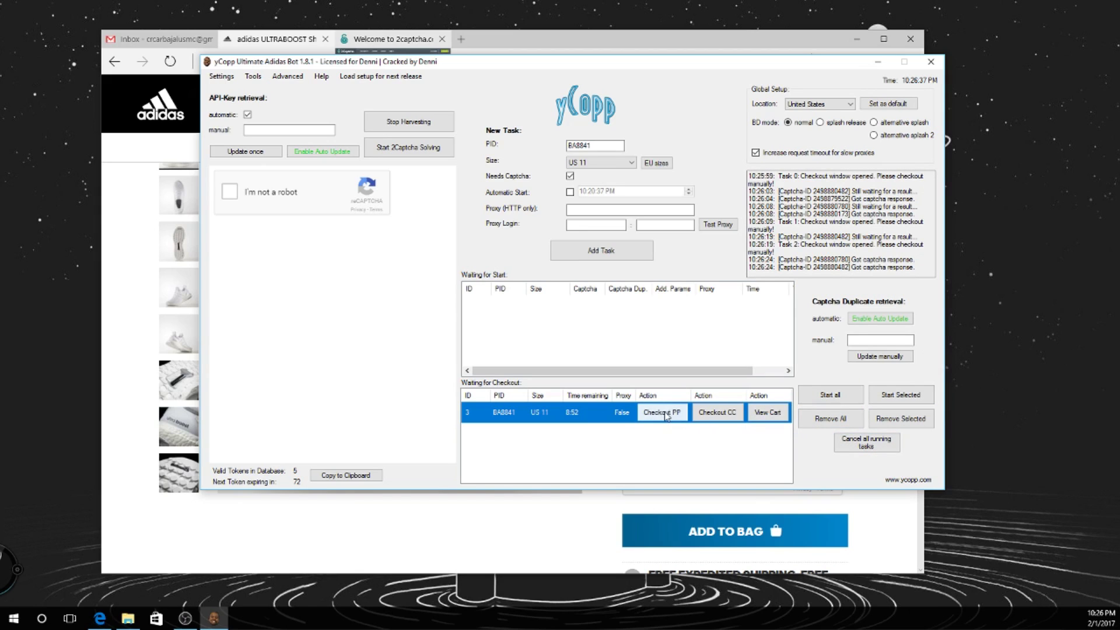
- Look through the advanced options and open the Splash Page Brute Forcer
{"action": "left_click", "coordinate": [321, 78]}
{"action": "mouse_move", "coordinate": [300, 78]}
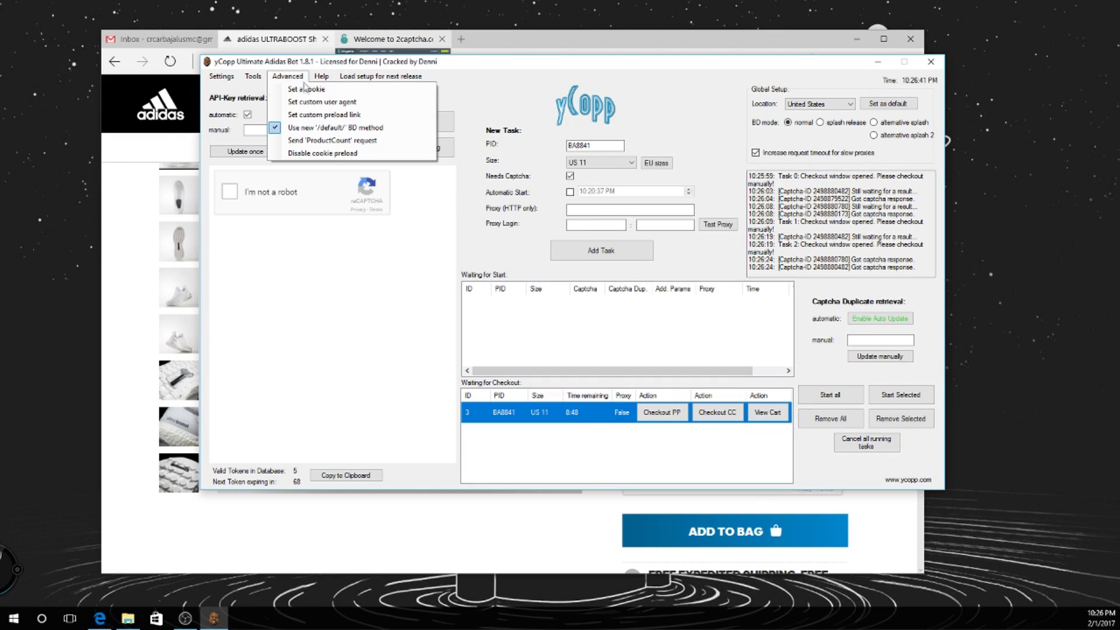
{"action": "left_click", "coordinate": [253, 78]}
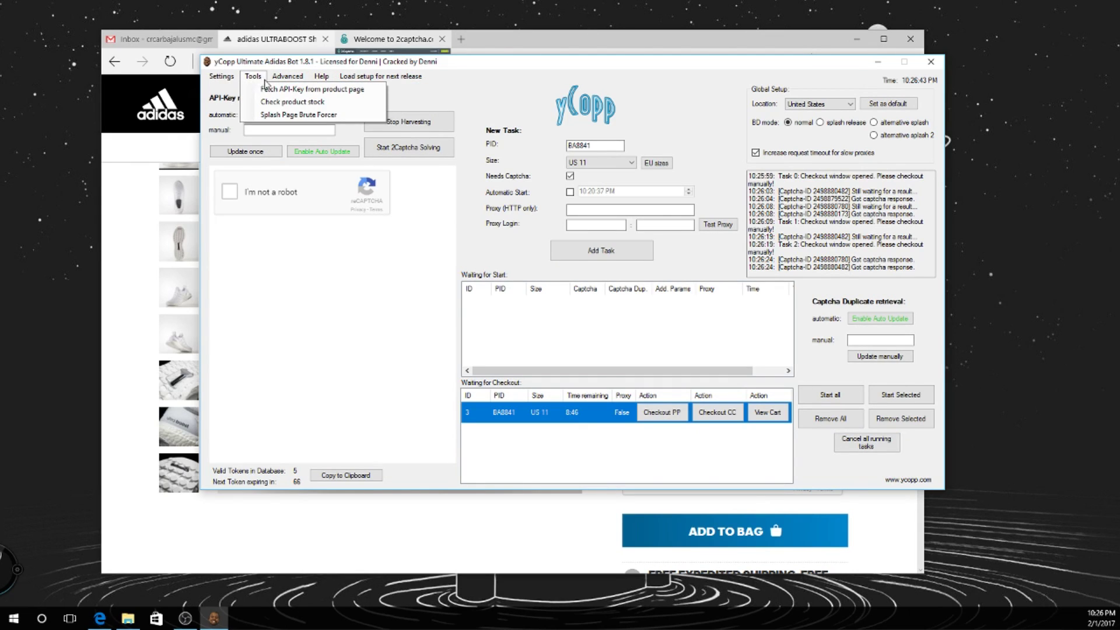
{"action": "left_click", "coordinate": [313, 114]}
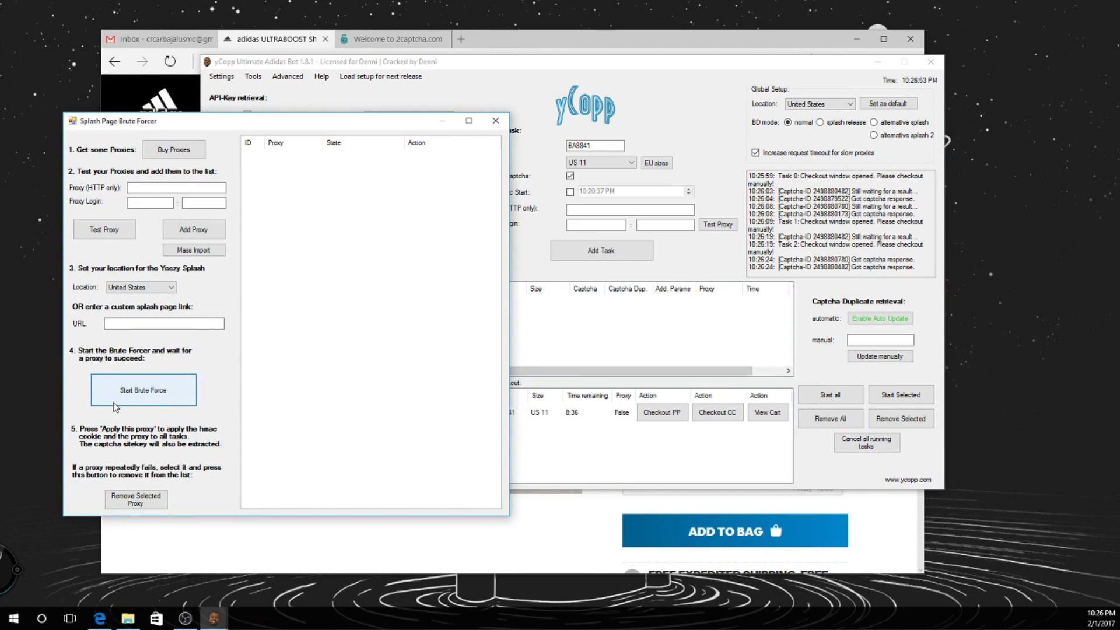
- Try to start the brute force with an empty proxy list and close the Splash Page Brute Forcer
{"action": "left_click", "coordinate": [156, 382]}
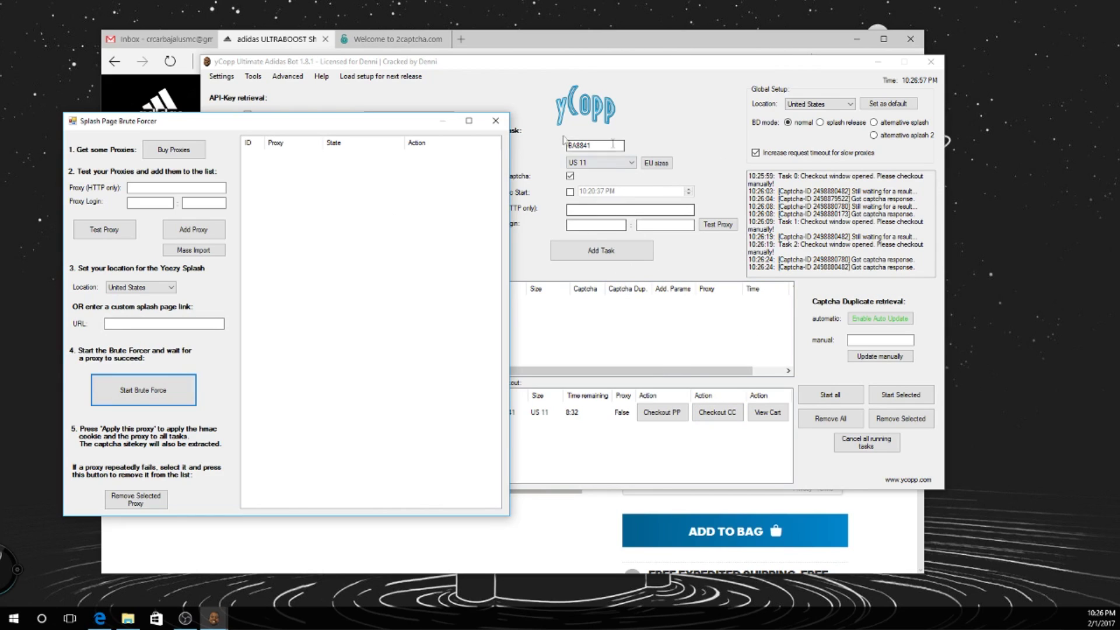
{"action": "left_click", "coordinate": [499, 125]}
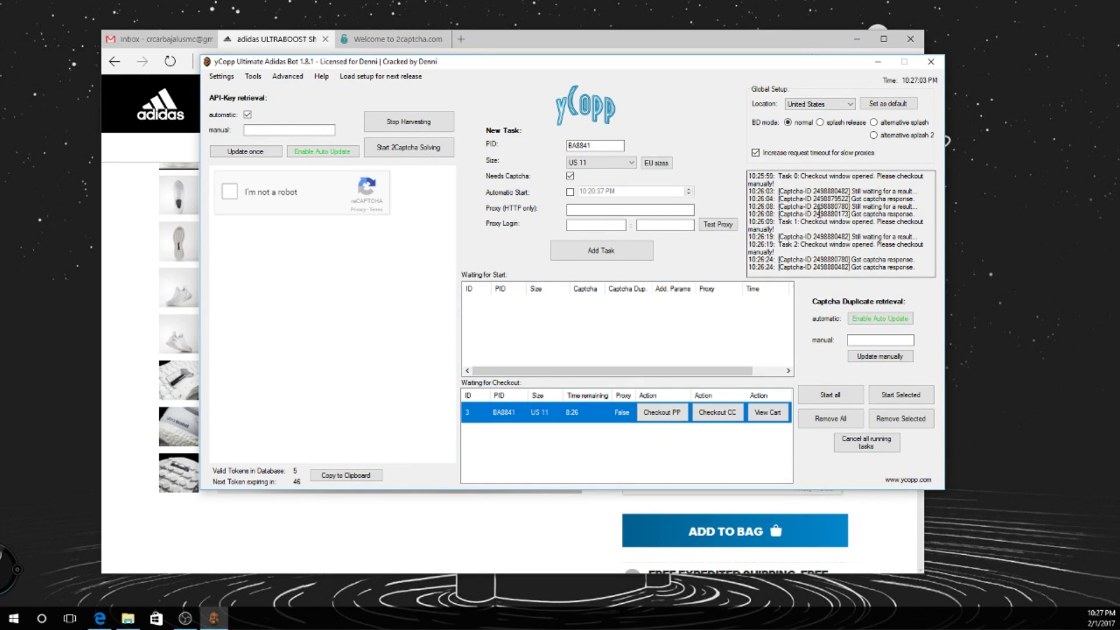
- View the cart for task 3, look through its order summary and accepted payment methods, and close the window
{"action": "left_click", "coordinate": [767, 412]}
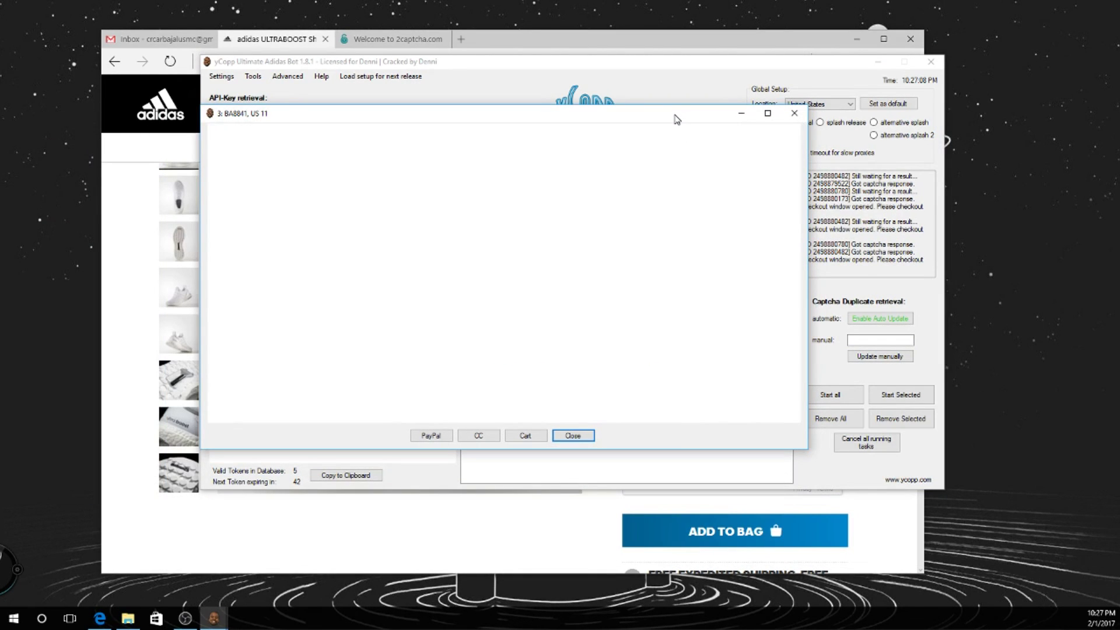
{"action": "scroll", "coordinate": [462, 312], "scroll_direction": "down", "scroll_amount": 5}
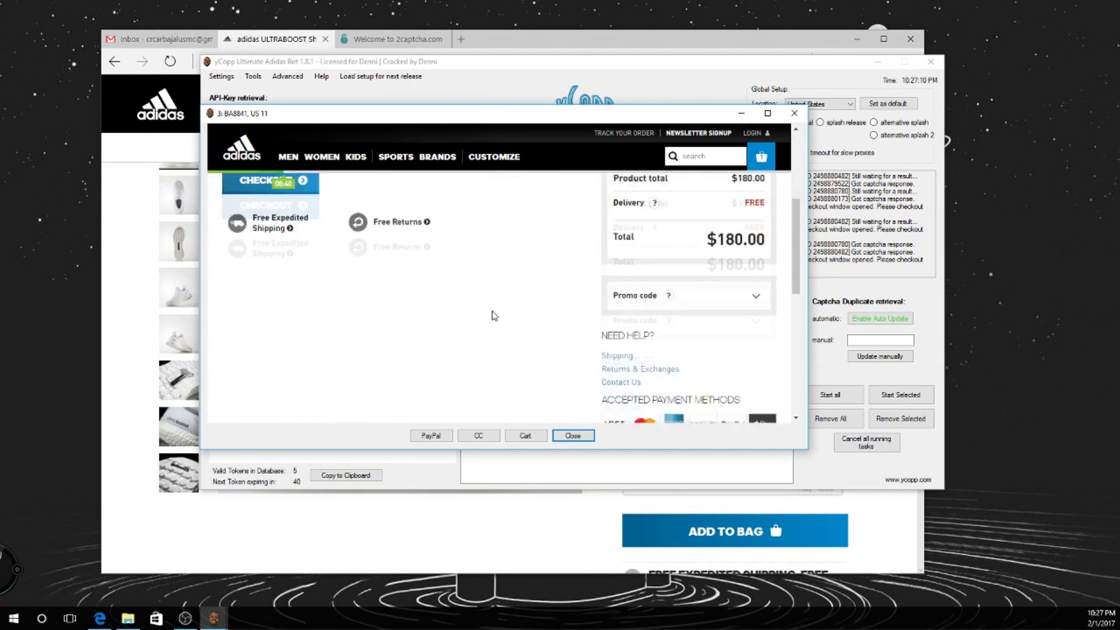
{"action": "scroll", "coordinate": [492, 310], "scroll_direction": "down", "scroll_amount": 5}
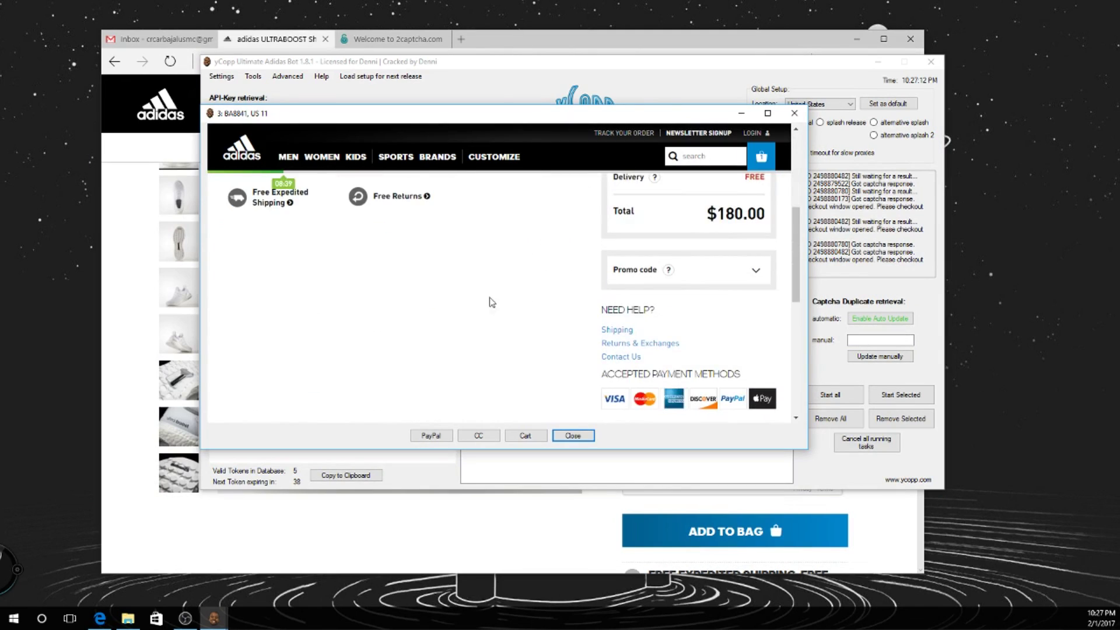
{"action": "left_click", "coordinate": [794, 114]}
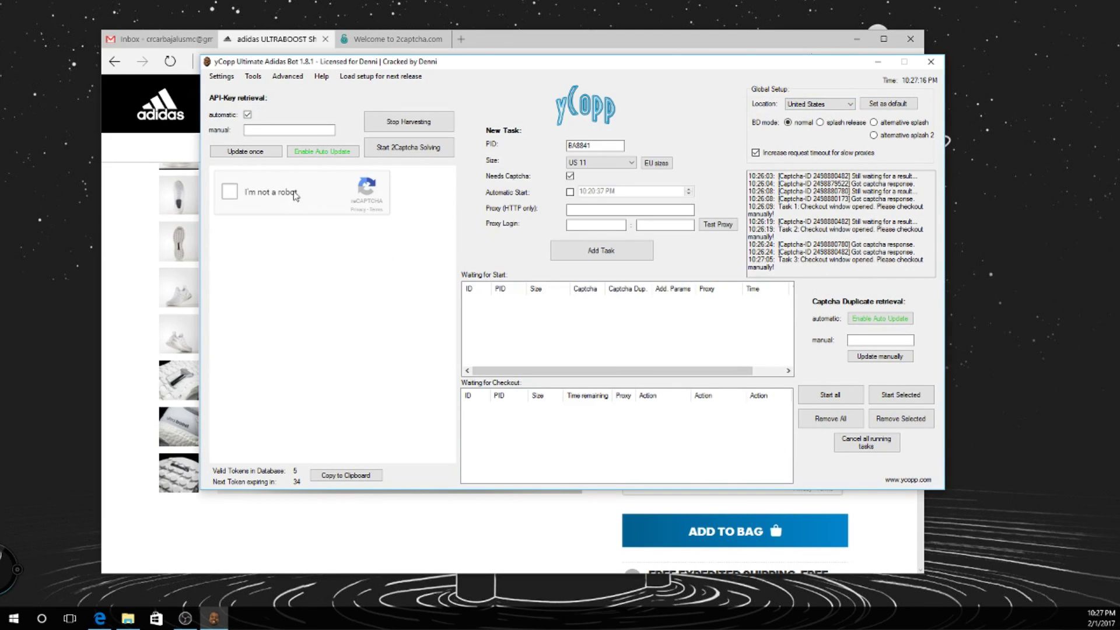
- Switch to the 2Captcha account page in the browser and reload it to check the balance
{"action": "left_click", "coordinate": [357, 480]}
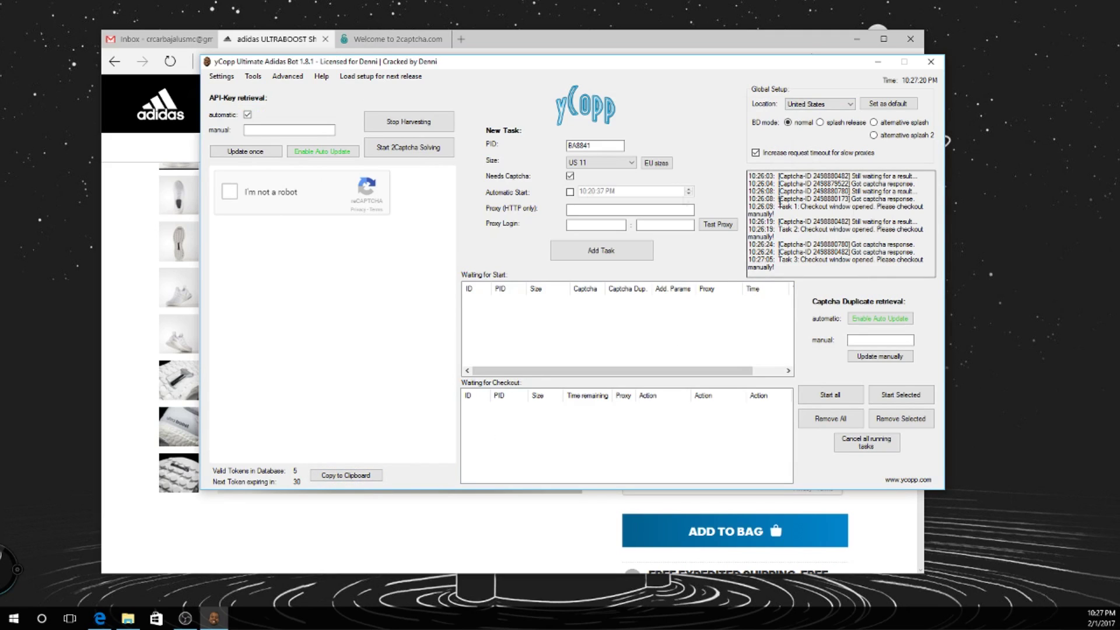
{"action": "left_click", "coordinate": [399, 148]}
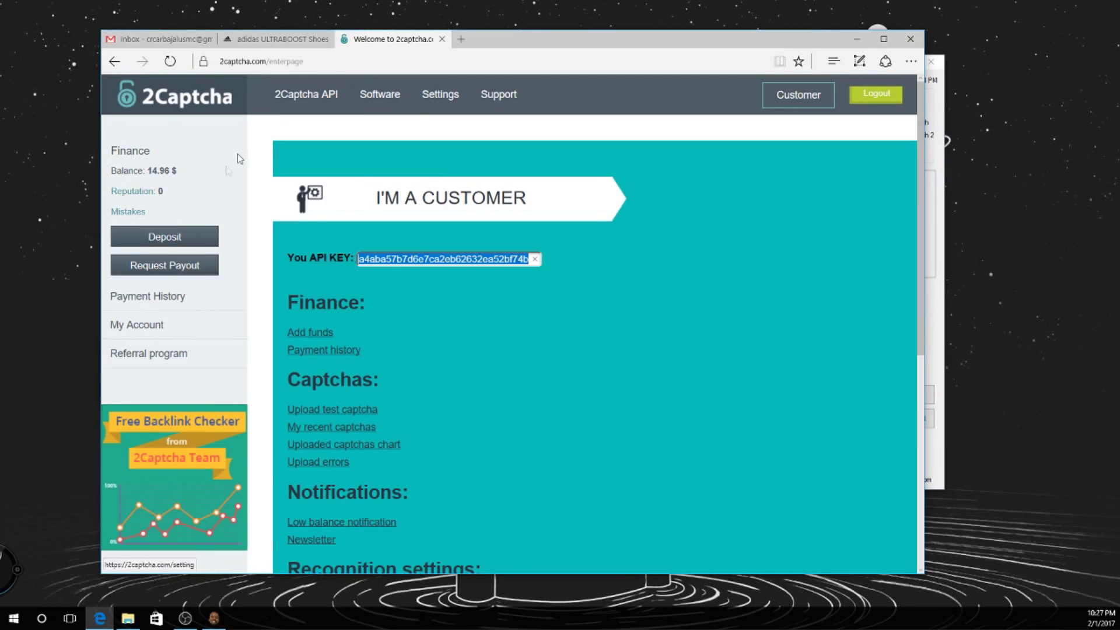
{"action": "left_click", "coordinate": [171, 61]}
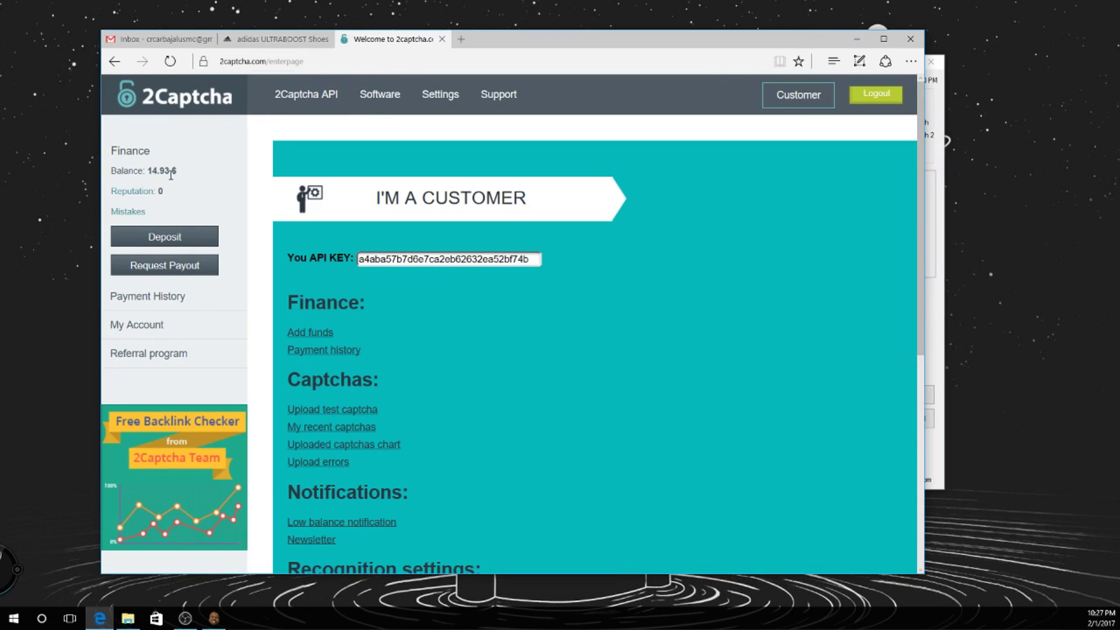
- Return to the adidas ULTRABOOST product page and minimize the browser to get back to the yCopp bot
{"action": "left_click", "coordinate": [280, 39]}
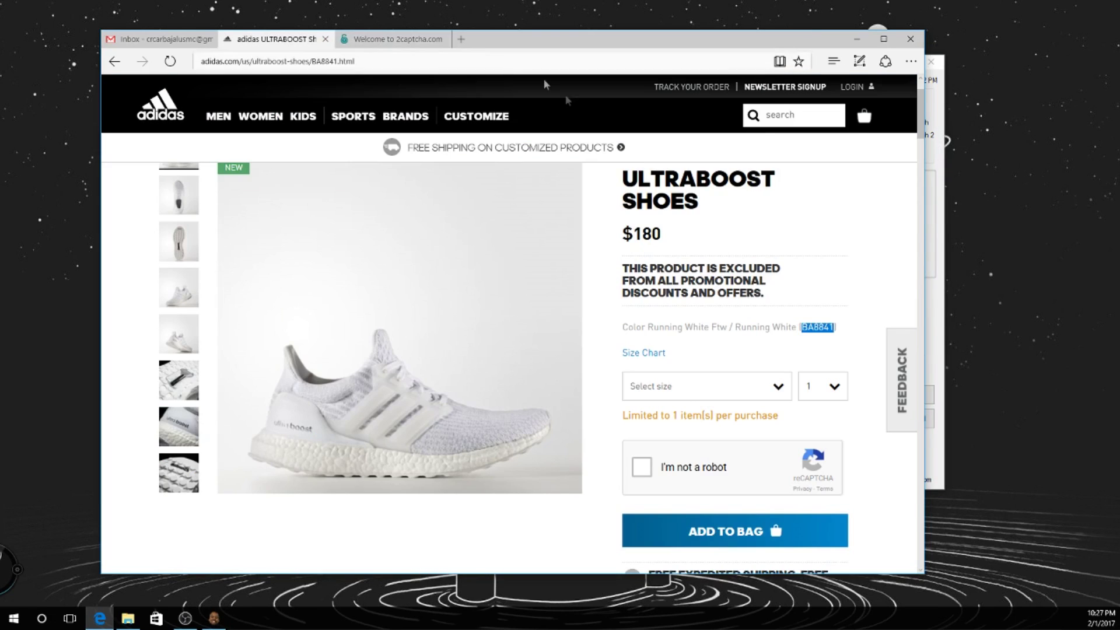
{"action": "left_click", "coordinate": [857, 39]}
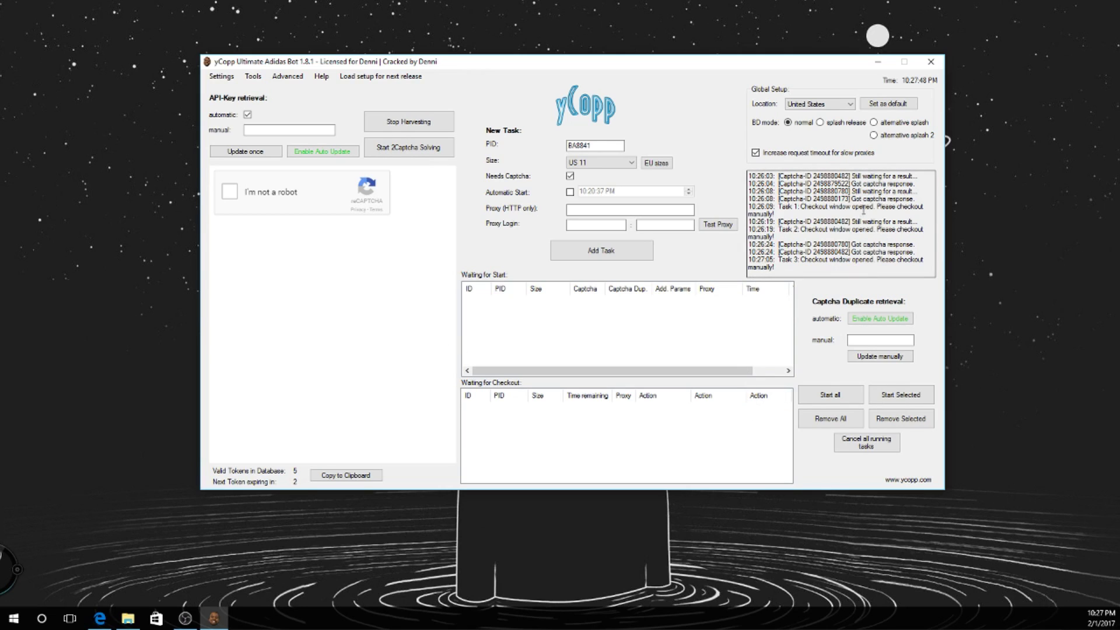
{"action": "left_click", "coordinate": [855, 230]}
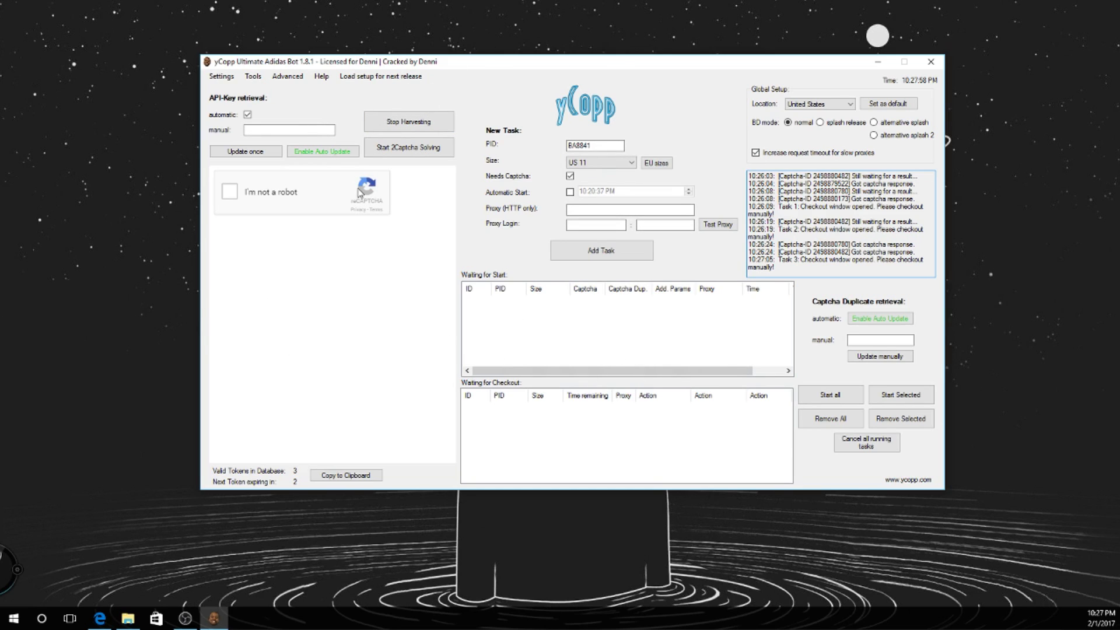
- Try to run the product stock check and dismiss the message
{"action": "left_click", "coordinate": [252, 76]}
{"action": "left_click", "coordinate": [253, 75]}
{"action": "left_click", "coordinate": [252, 76]}
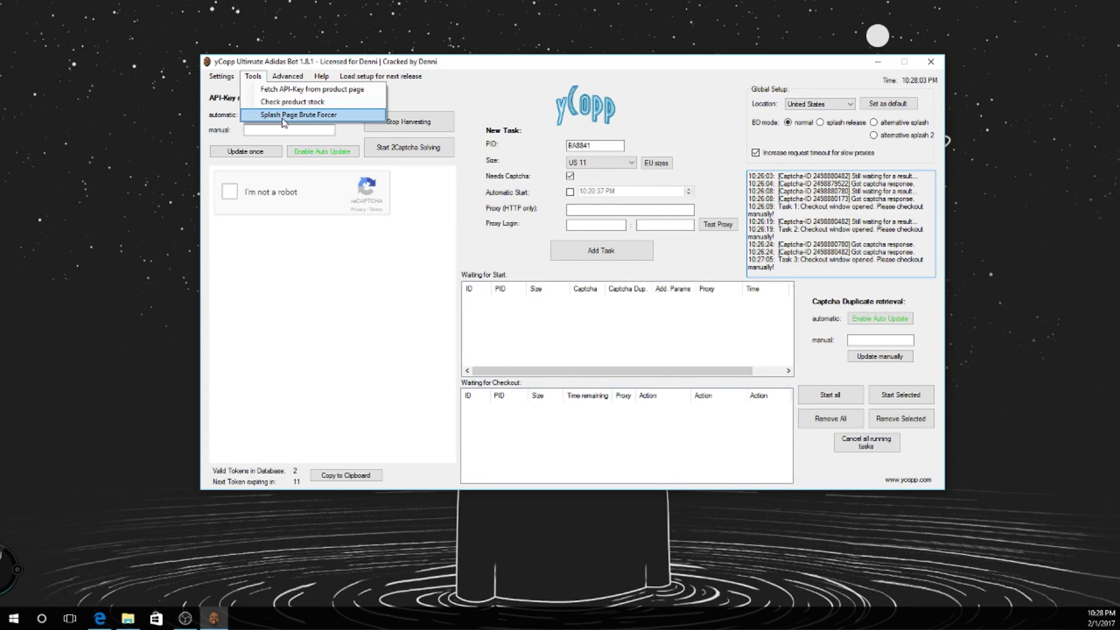
{"action": "left_click", "coordinate": [316, 103]}
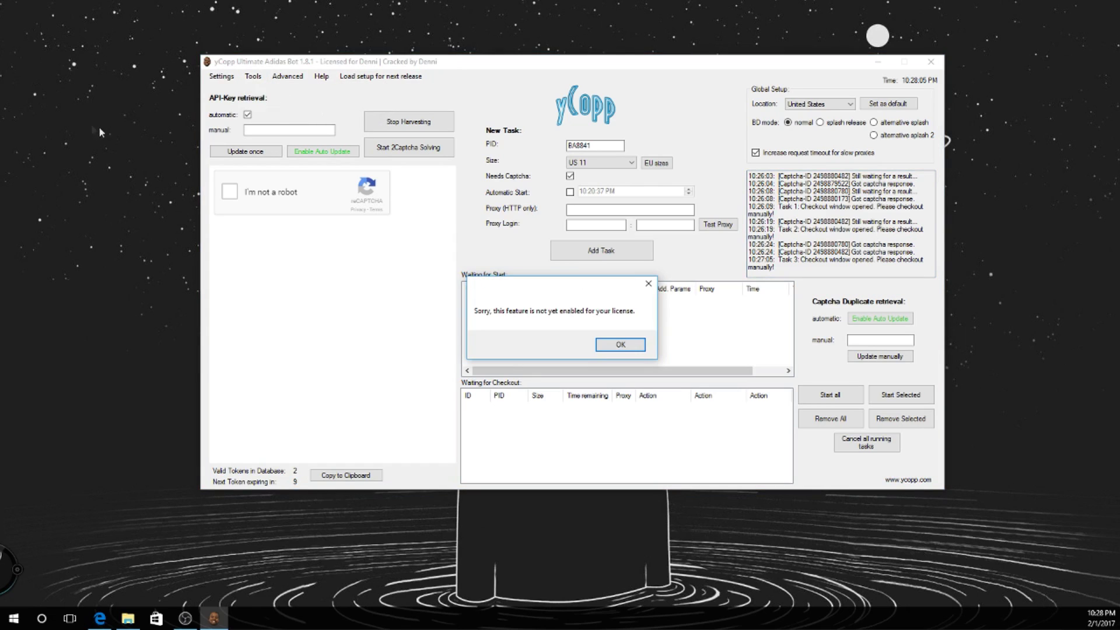
{"action": "left_click", "coordinate": [620, 345]}
- Load the bot setup for the next release, Ultra Boost / PureControl, and dismiss the message
{"action": "left_click", "coordinate": [253, 76]}
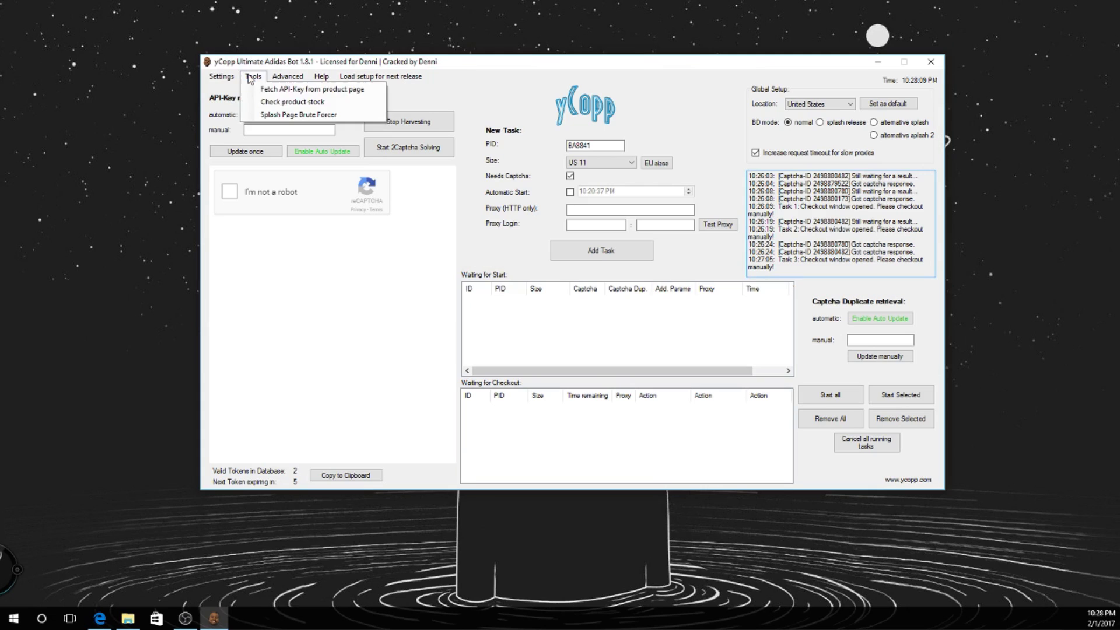
{"action": "mouse_move", "coordinate": [221, 77]}
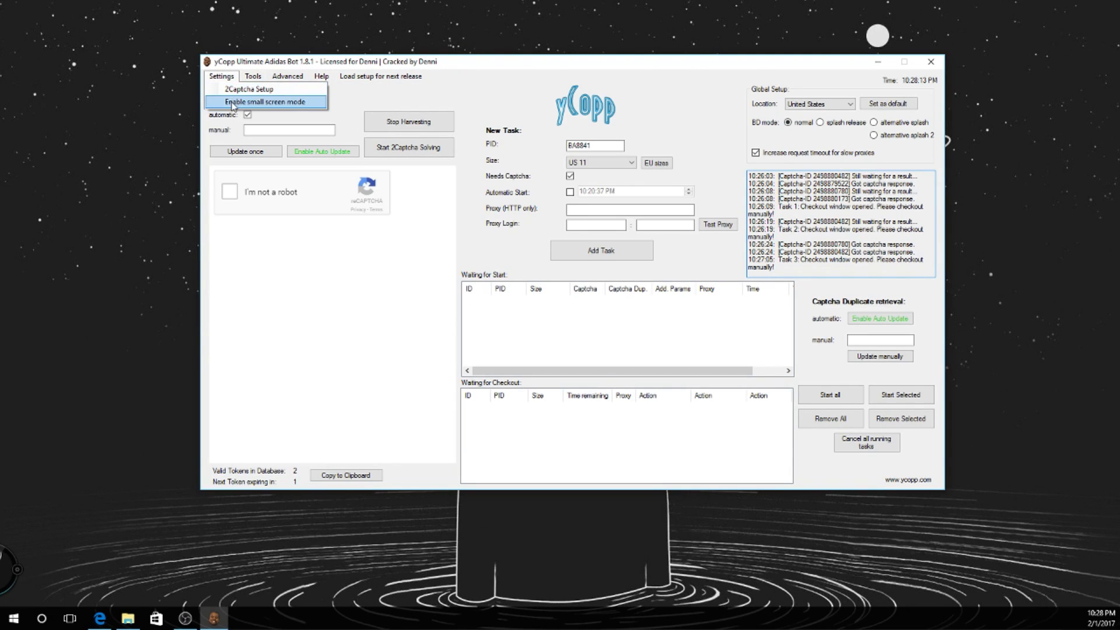
{"action": "mouse_move", "coordinate": [288, 80]}
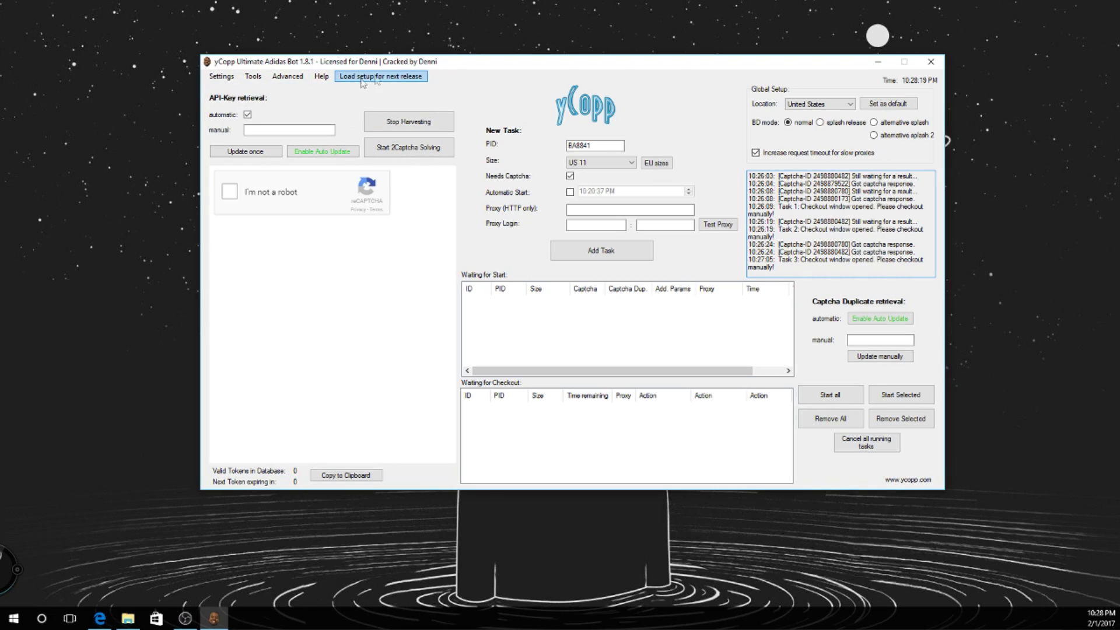
{"action": "left_click", "coordinate": [406, 78]}
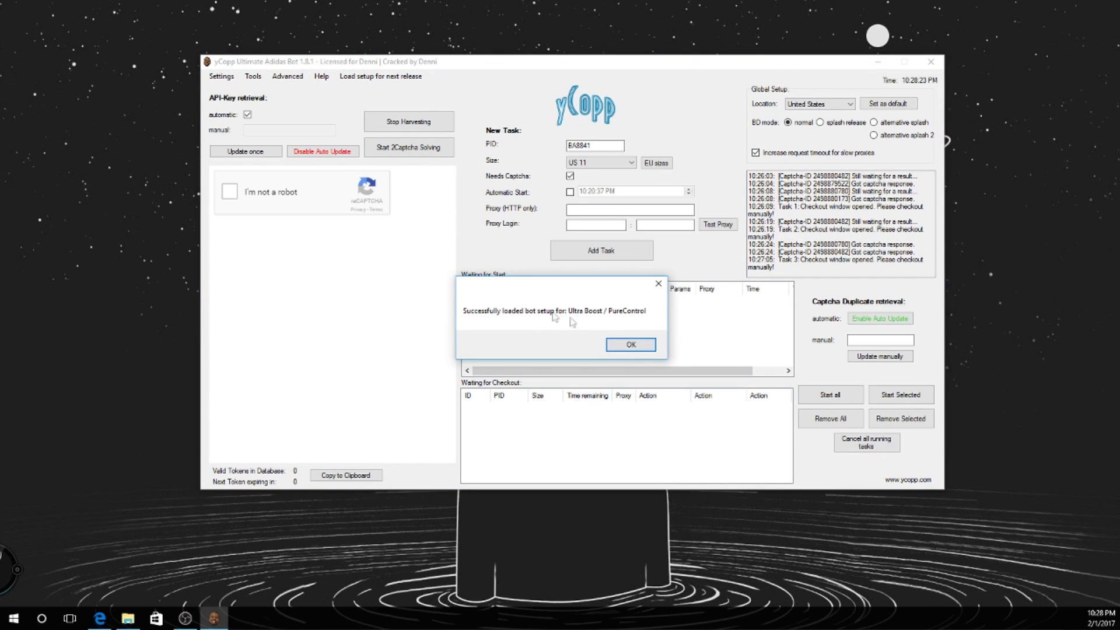
{"action": "left_click", "coordinate": [639, 348]}
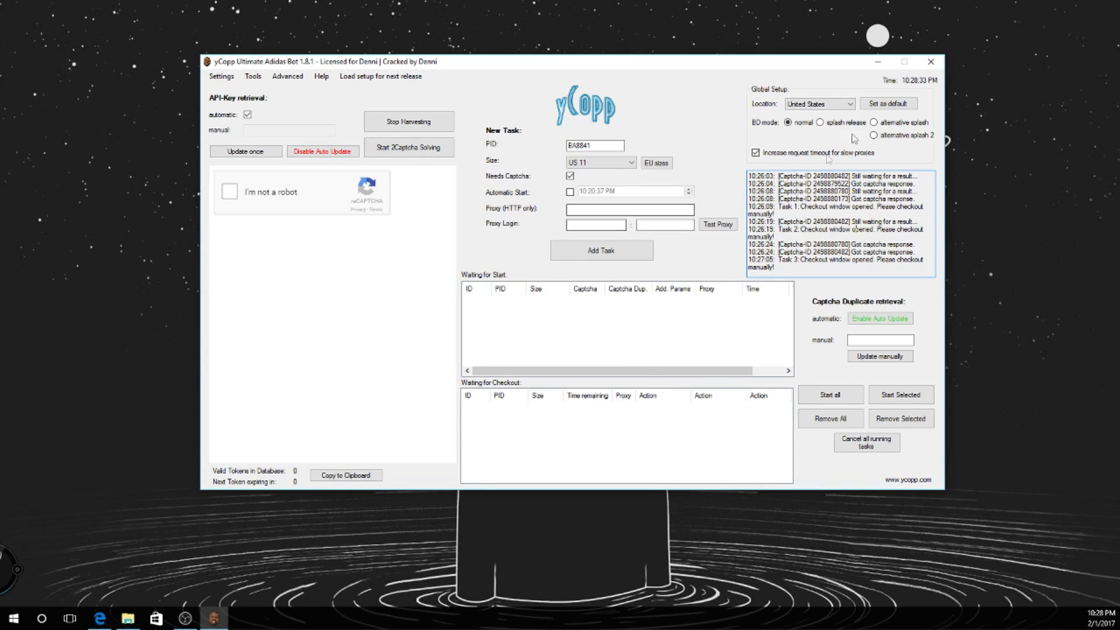
- Review the advanced options for cookies, user agent, preload link and BD method, leaving them as they are
{"action": "left_click", "coordinate": [287, 76]}
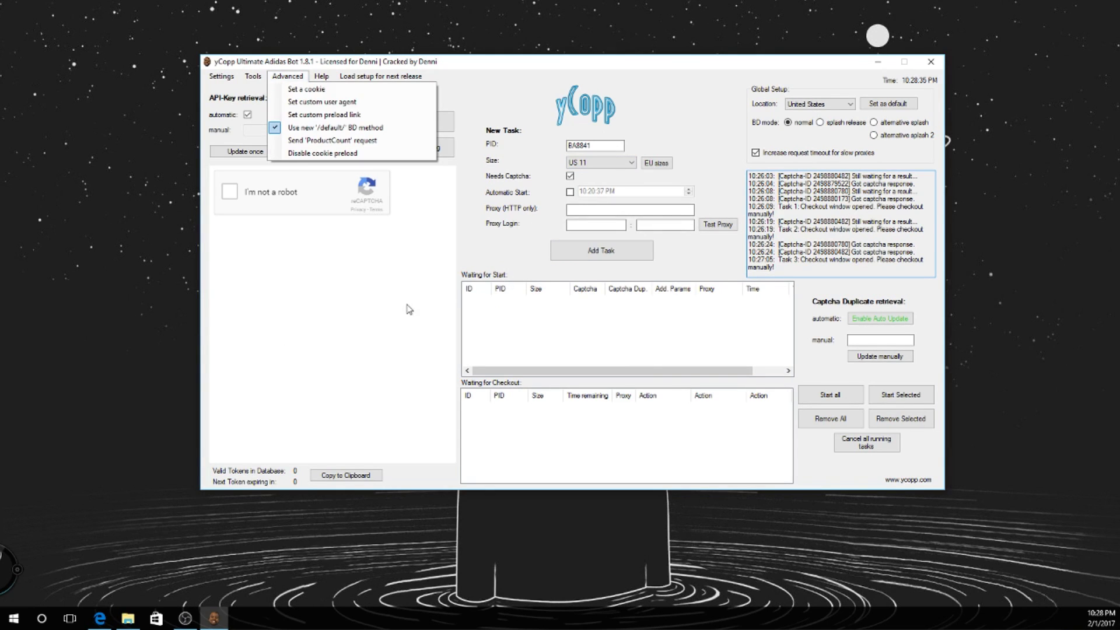
{"action": "left_click", "coordinate": [546, 115]}
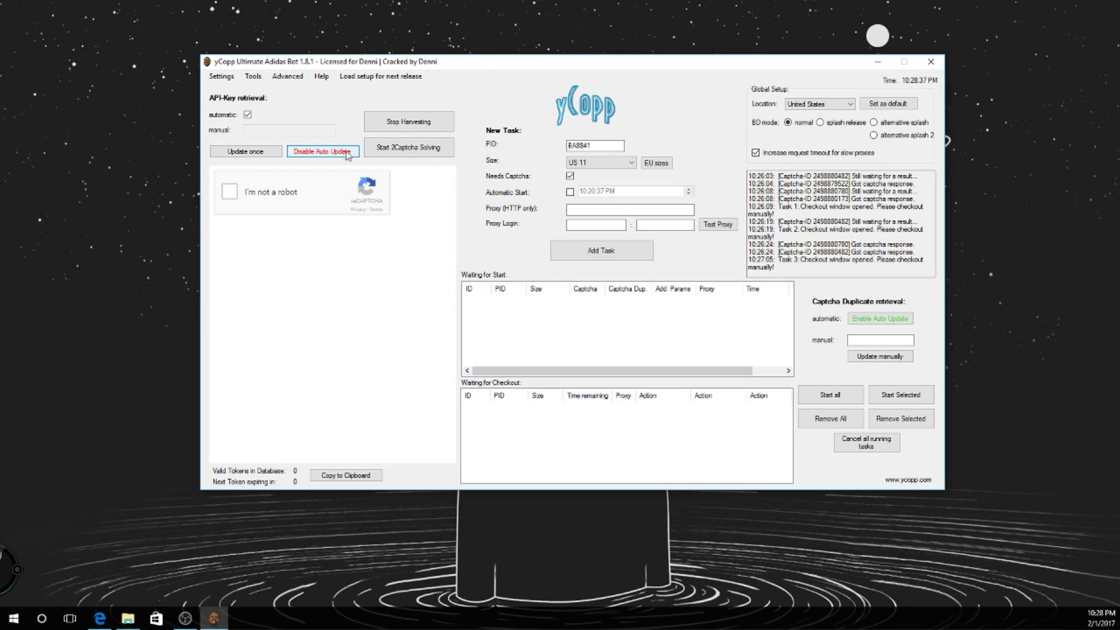